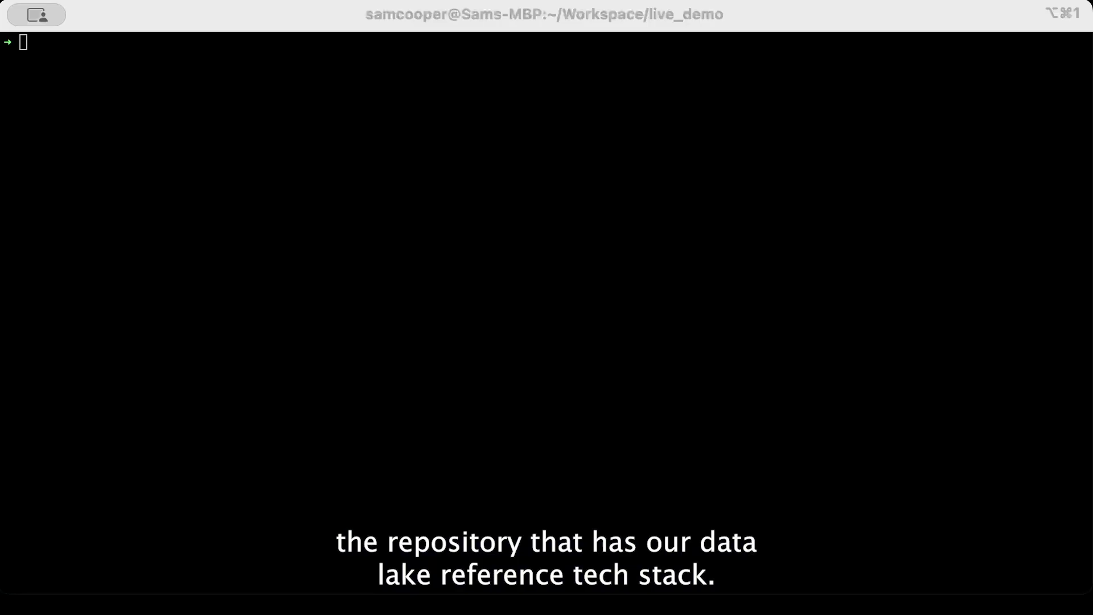
Run git clone of miniohq/datalake_ref_arch.git in the live_demo workspace.
key(super+v)
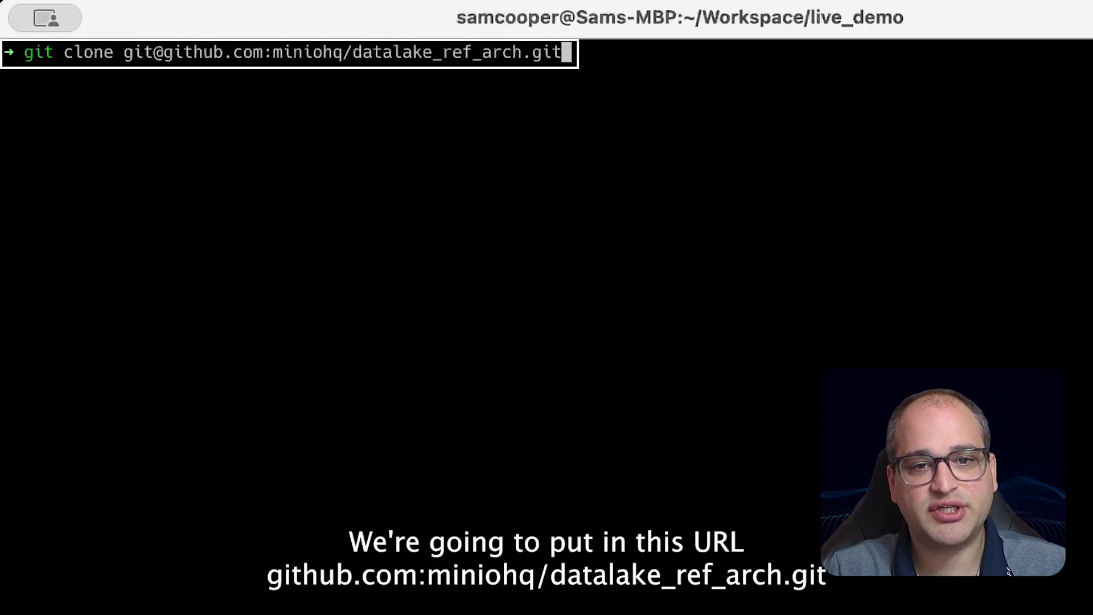
key(Return)
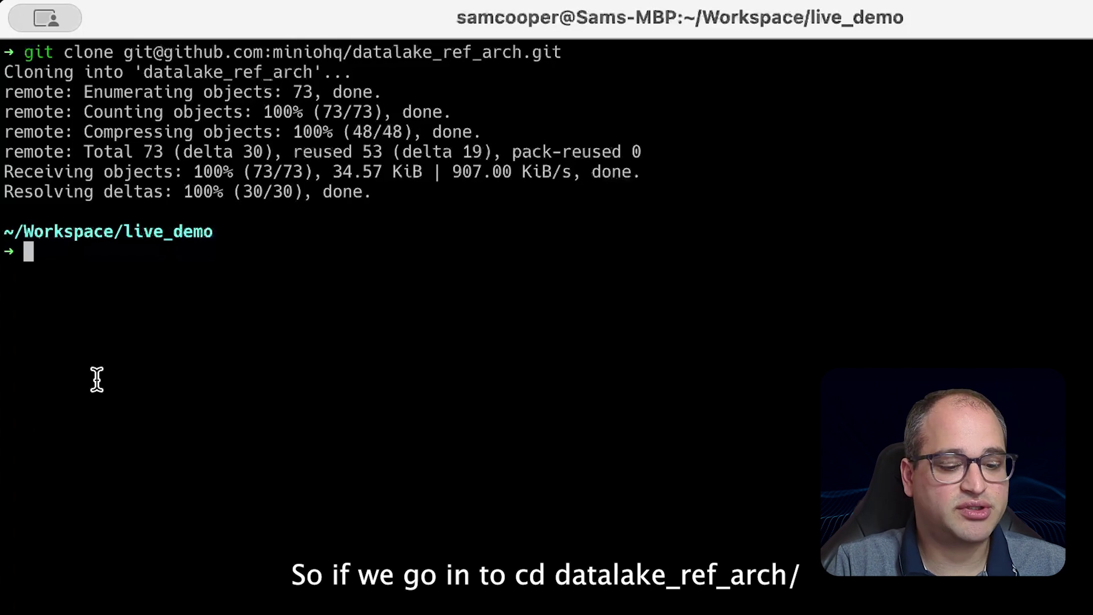
text(cd da)
Change into the datalake_ref_arch folder and display README.md with bat.
key(Tab)
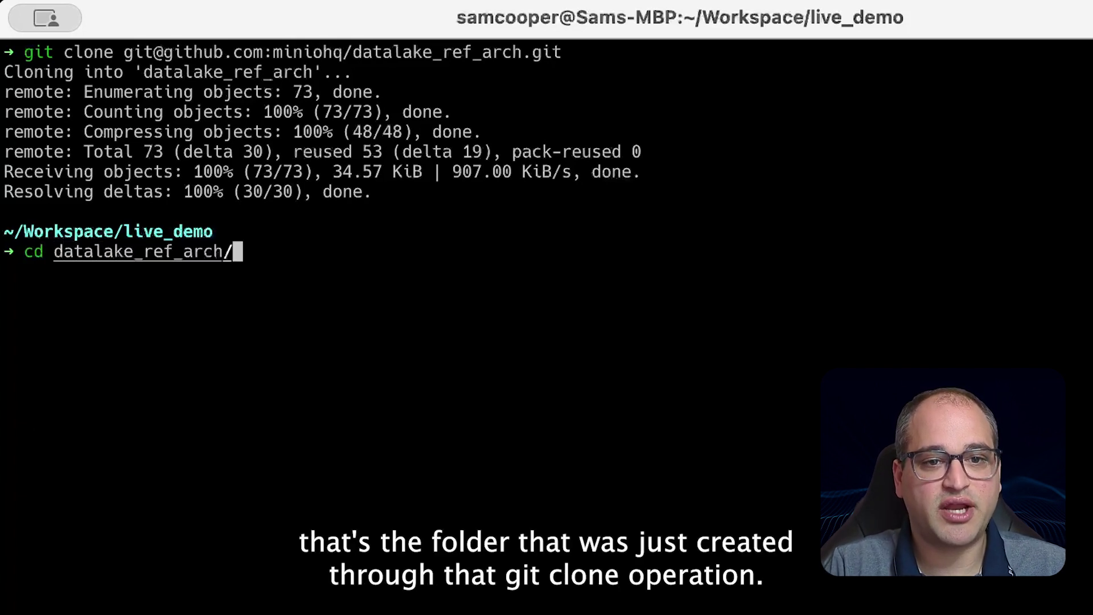
key(Return)
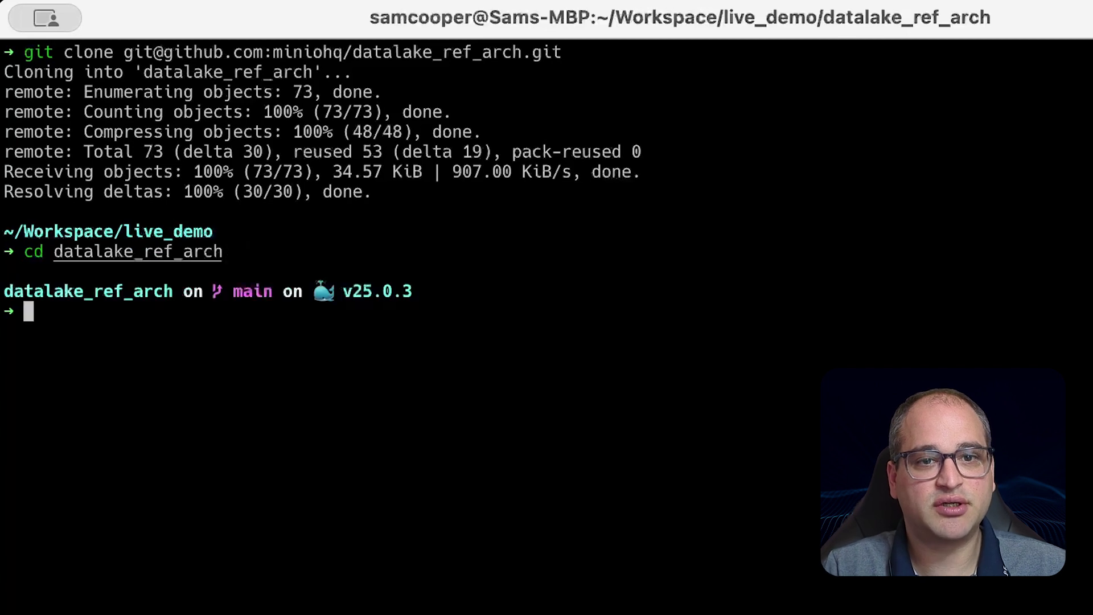
text(bat )
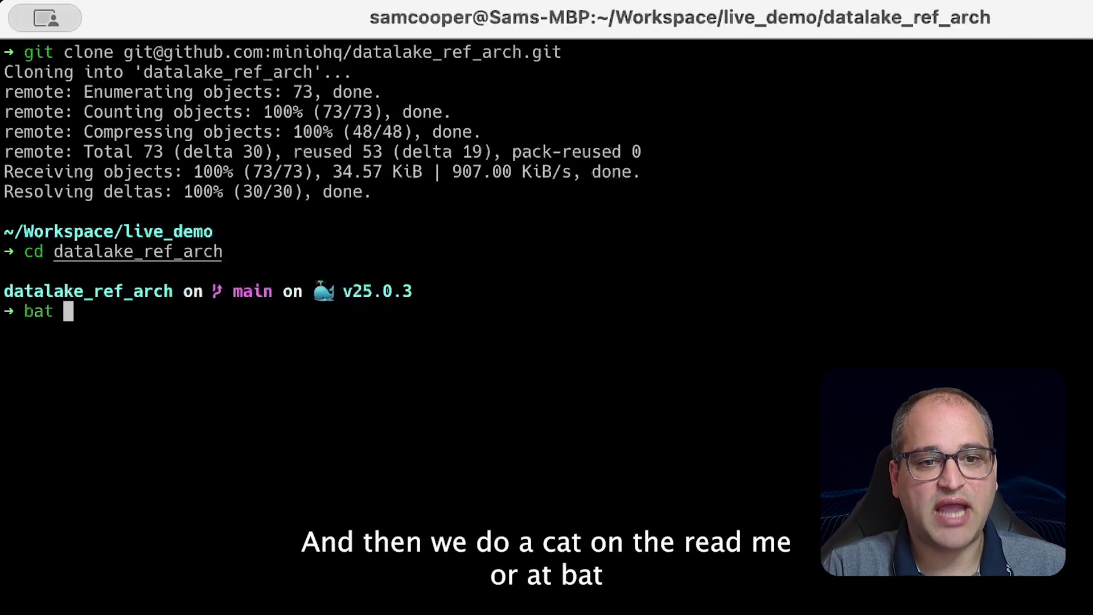
text(READM)
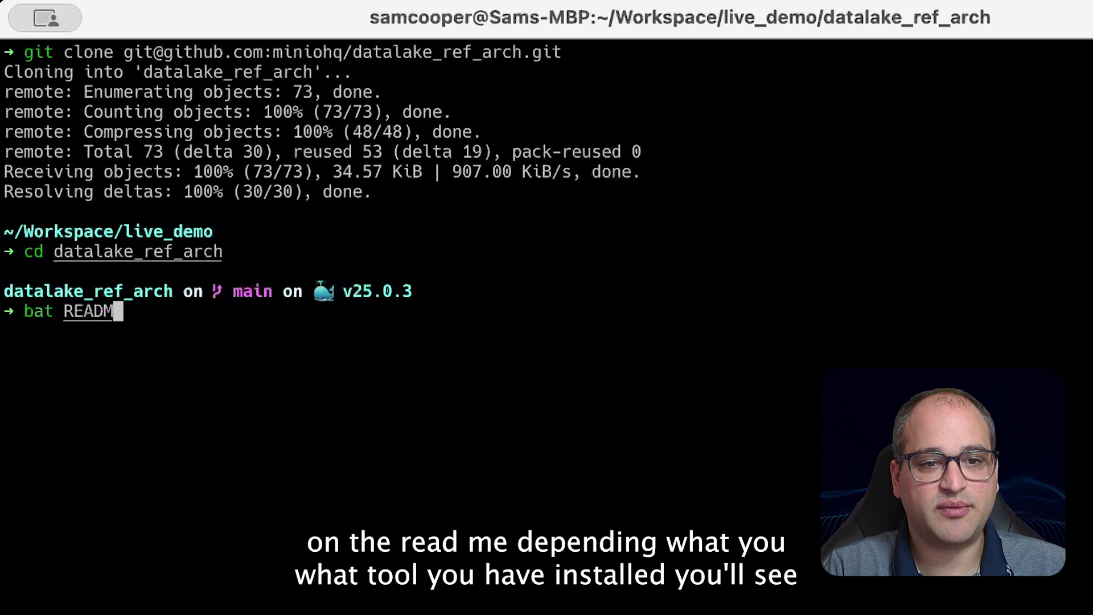
text(E.md)
key(Return)
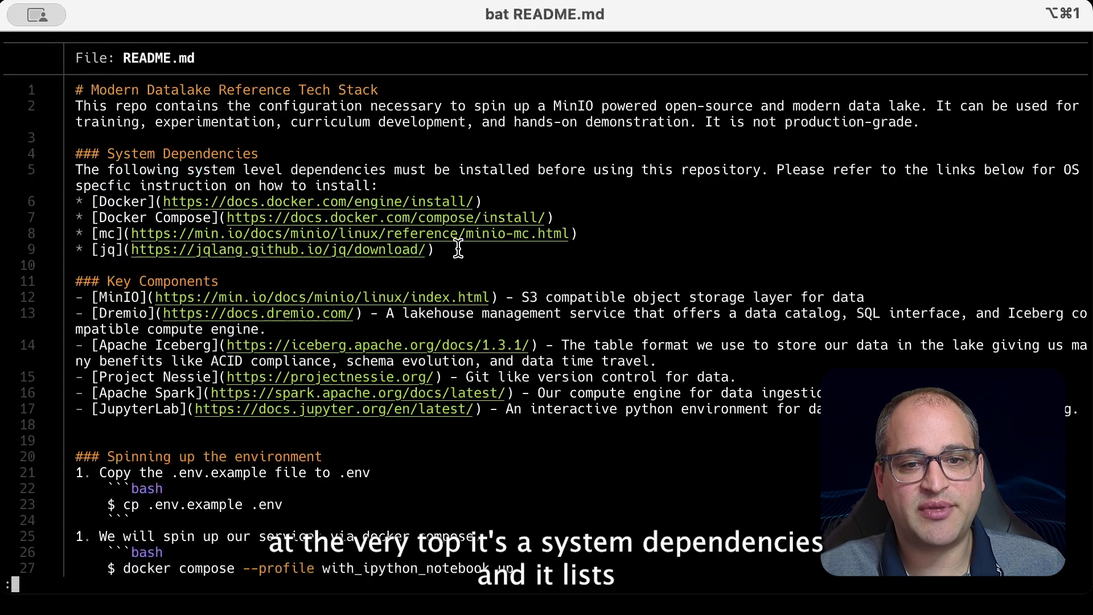
Highlight the README's dependencies: Docker, Docker Compose, mc, jq, and the Docker install URL.
drag(459, 249, 17, 171)
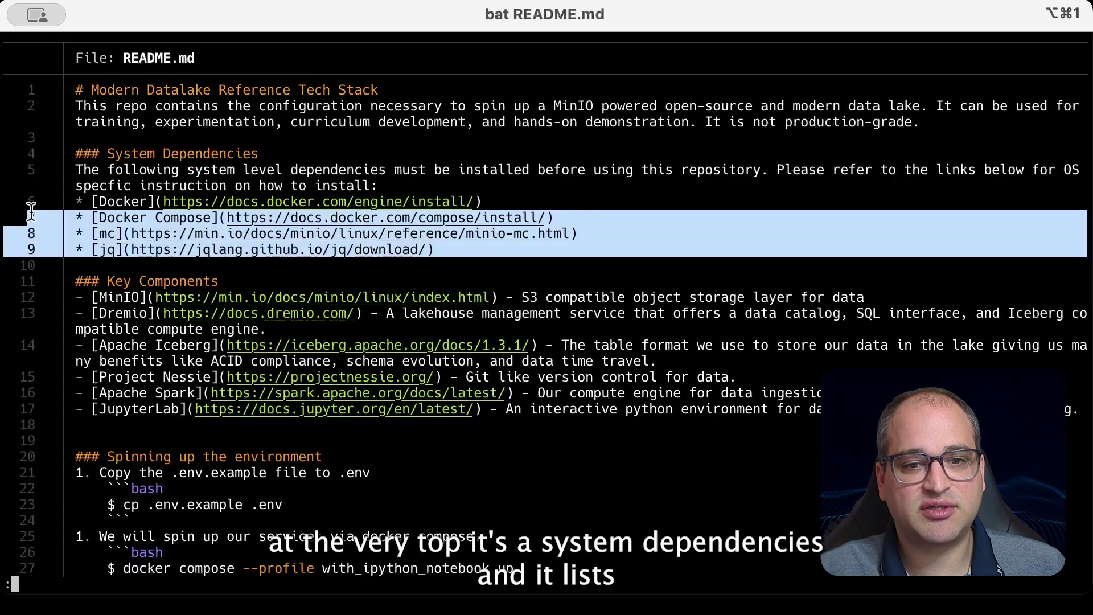
double_click(133, 202)
double_click(123, 217)
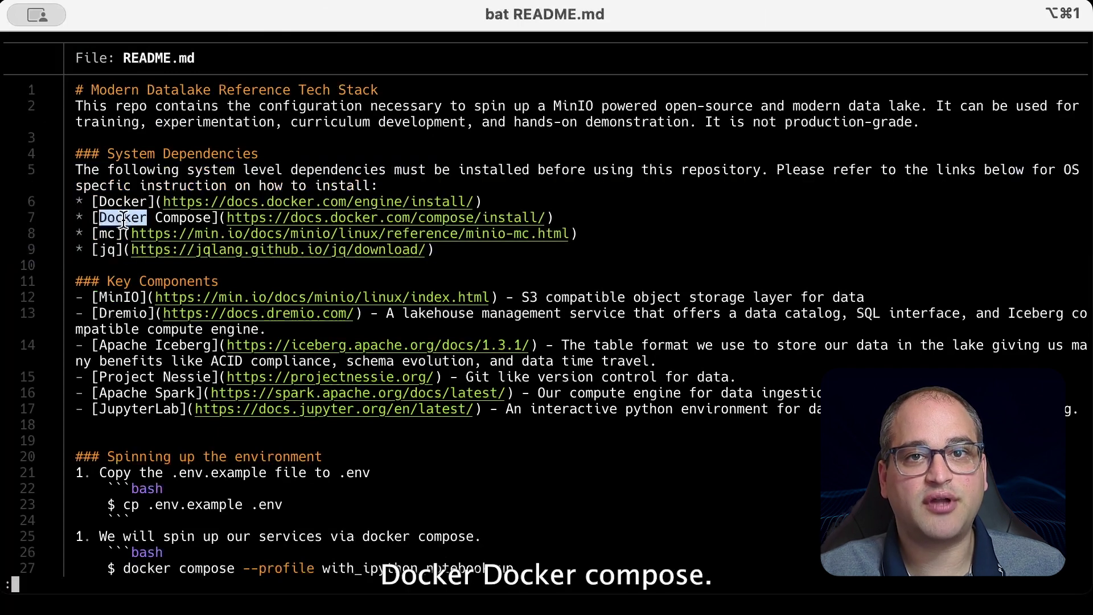
double_click(107, 233)
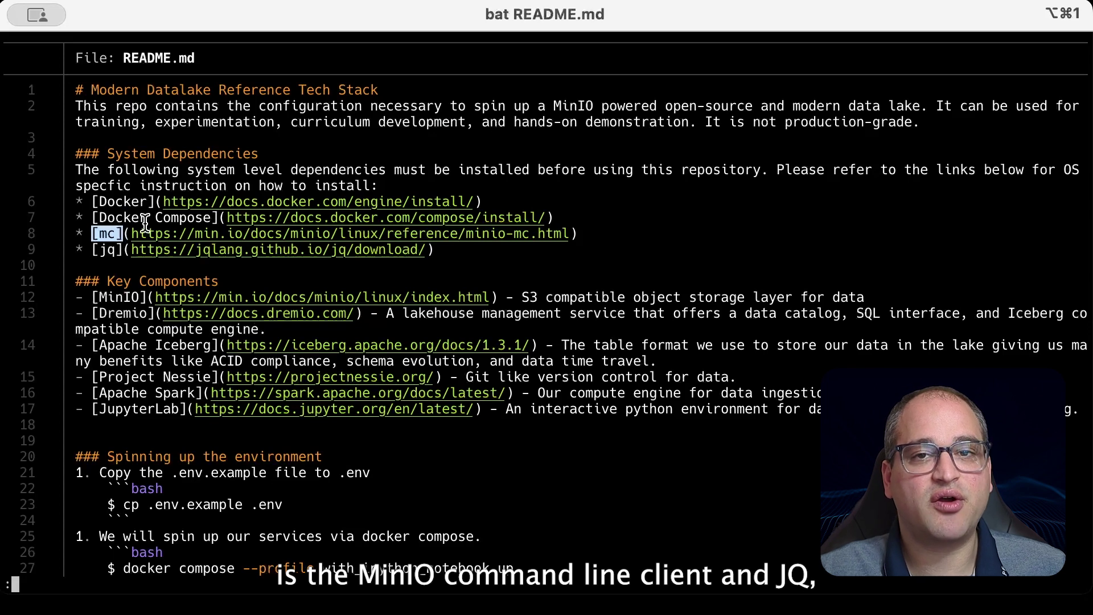
double_click(103, 249)
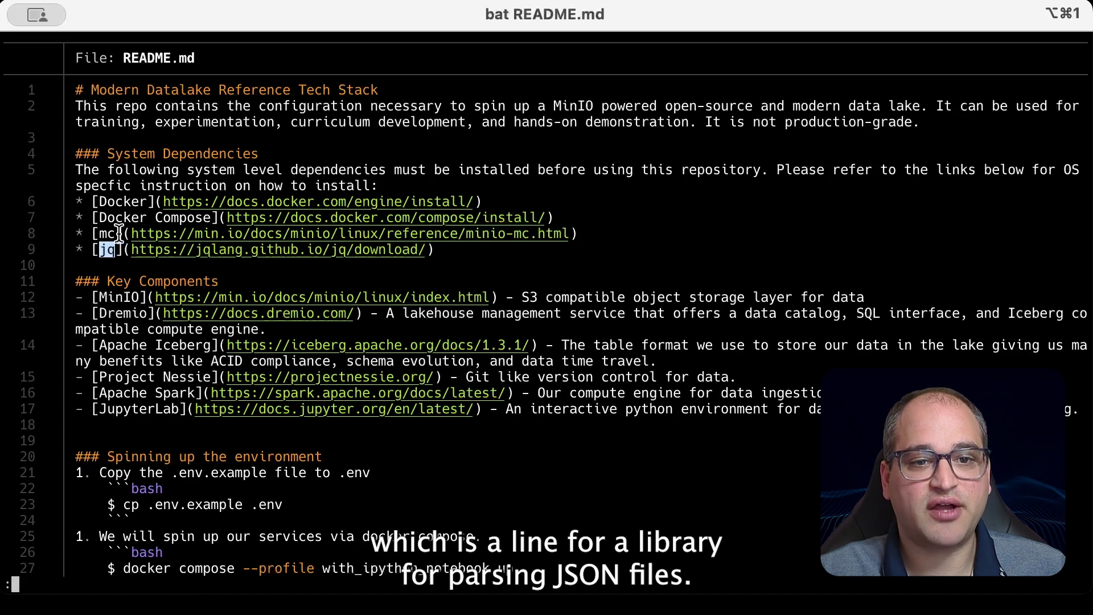
click(108, 195)
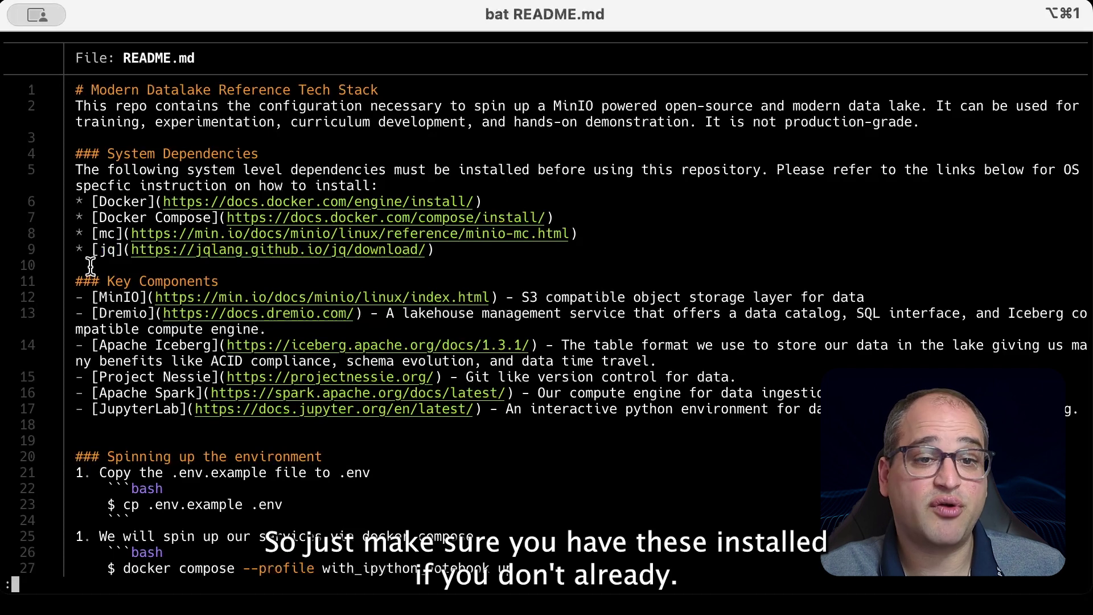
drag(478, 201, 162, 203)
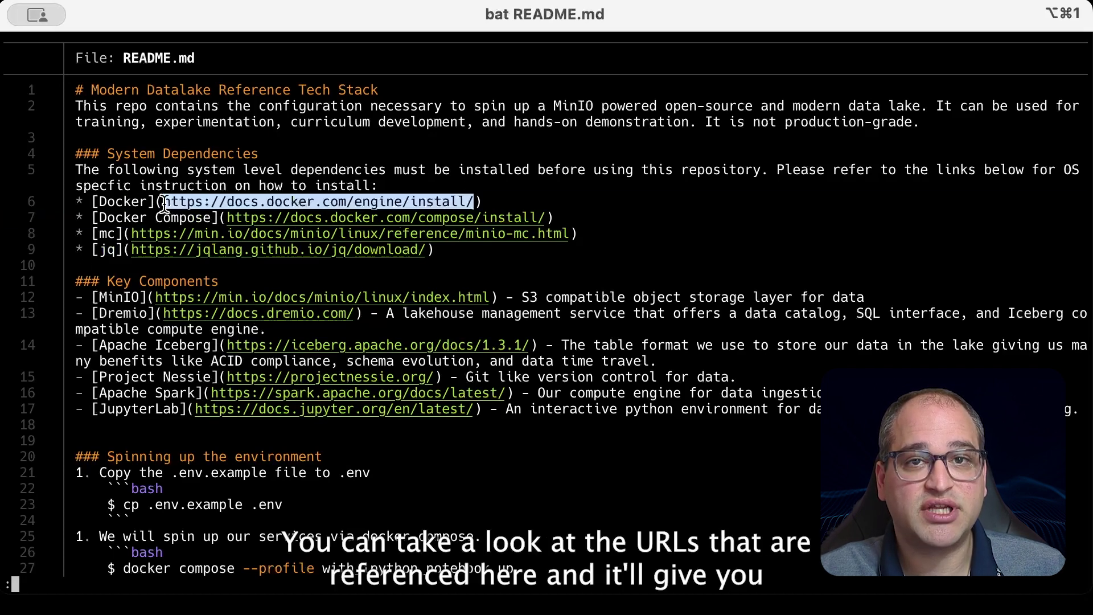
click(325, 222)
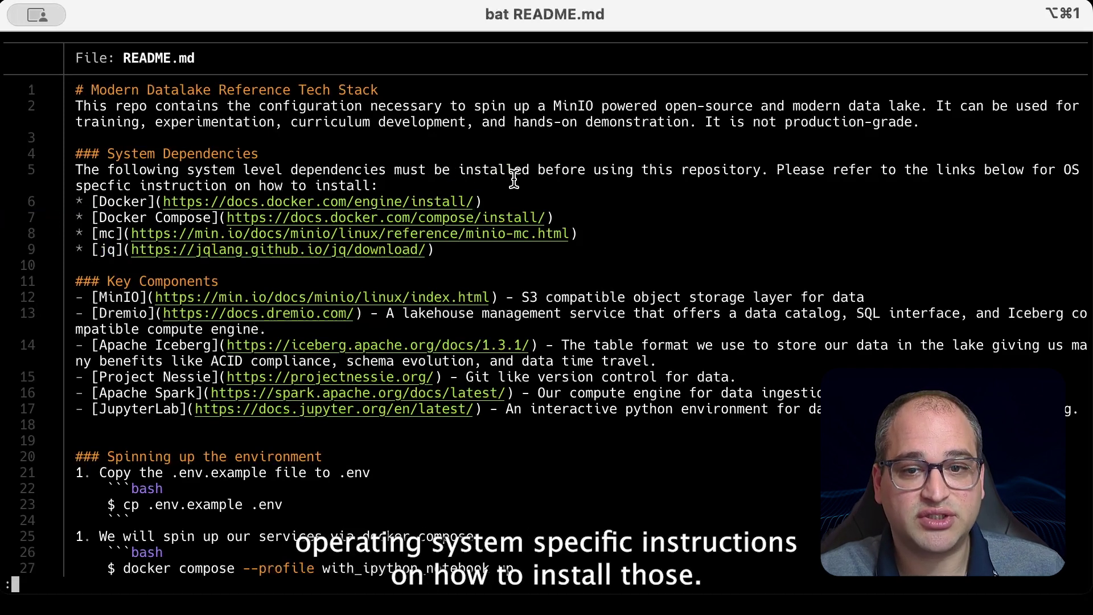
Close the README, clear the screen, and display docker-compose.yml with bat.
key(q)
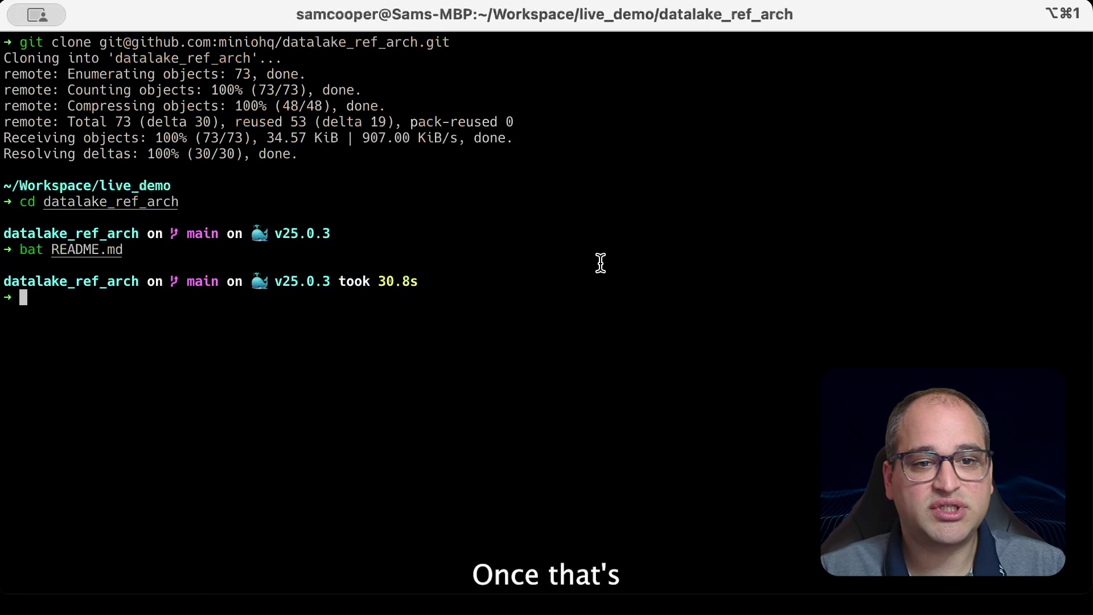
text(clear)
key(Return)
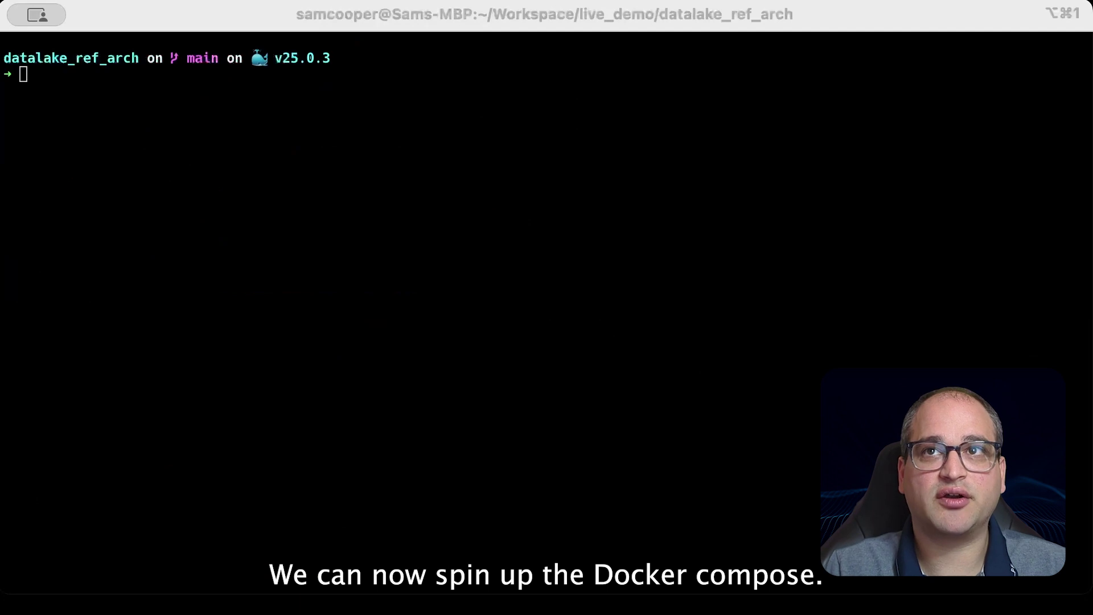
click(227, 137)
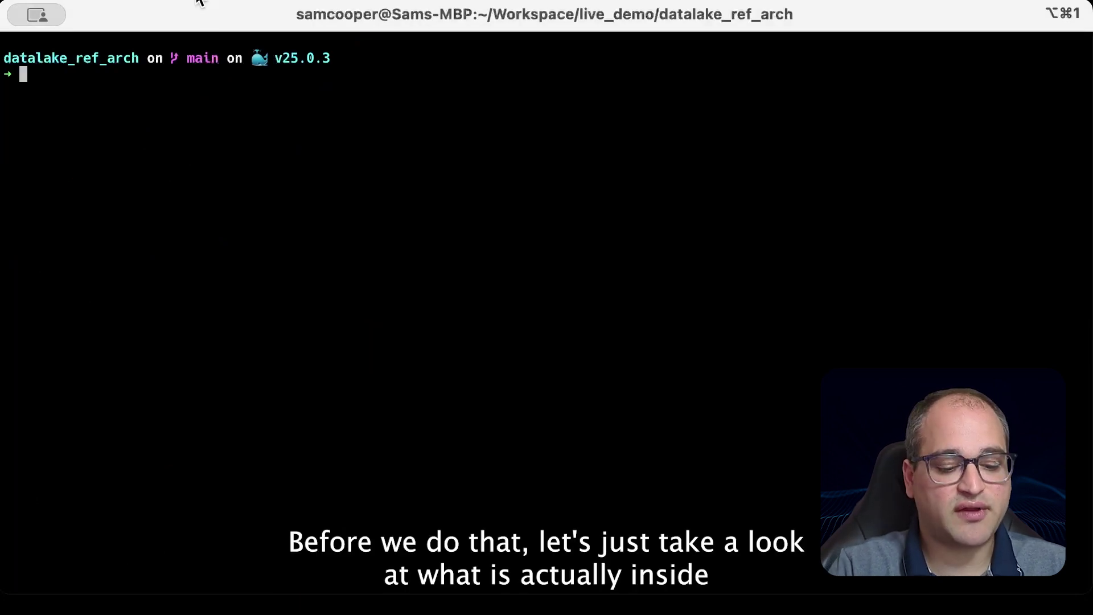
text(b)
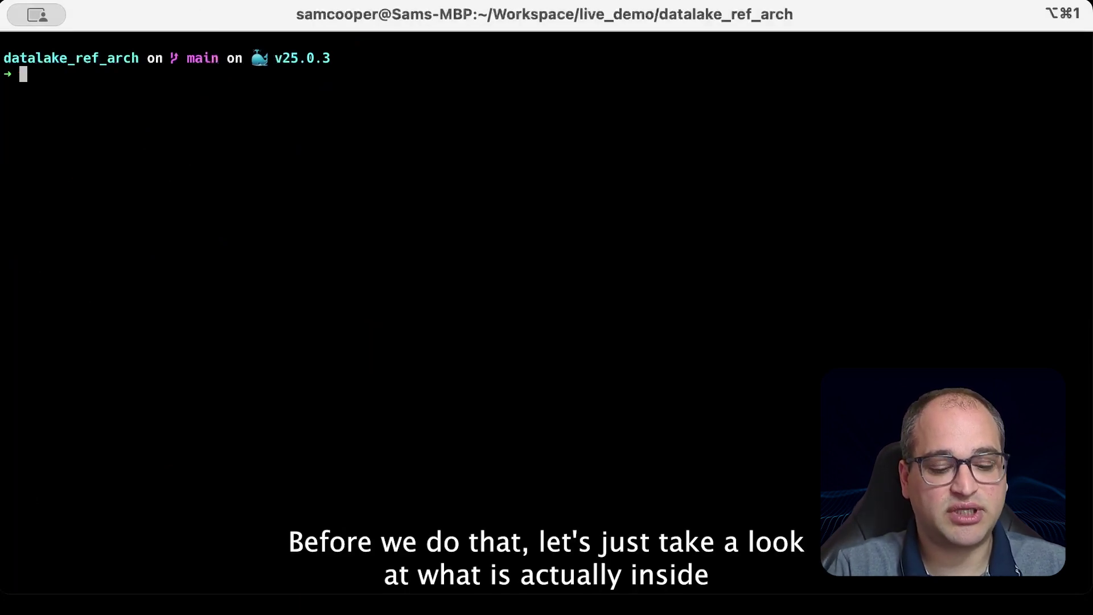
text(bat docker)
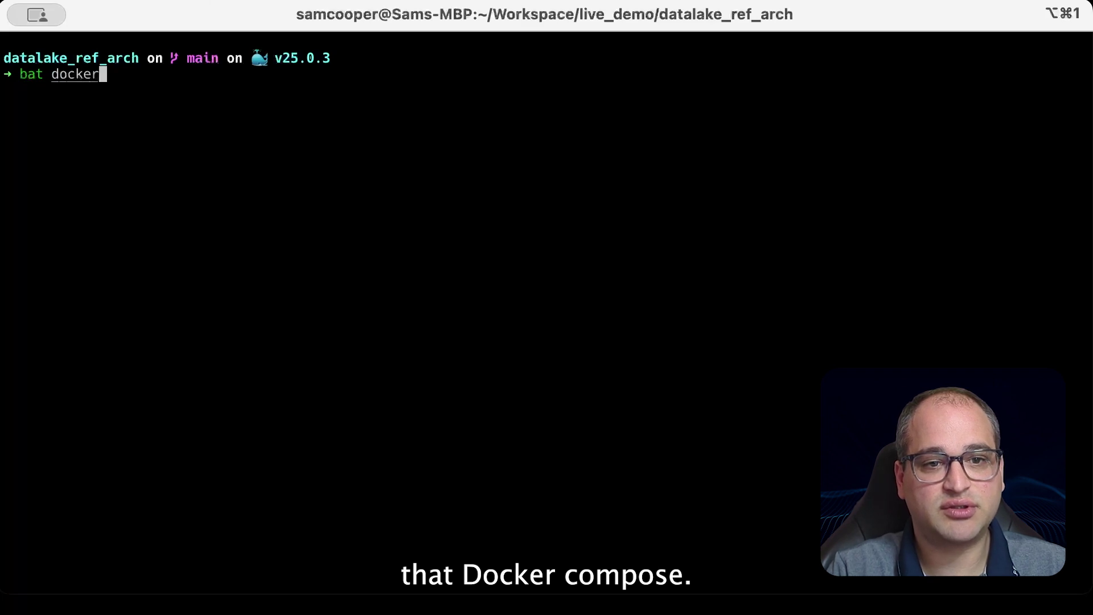
text(-com)
key(Tab)
key(BackSpace)
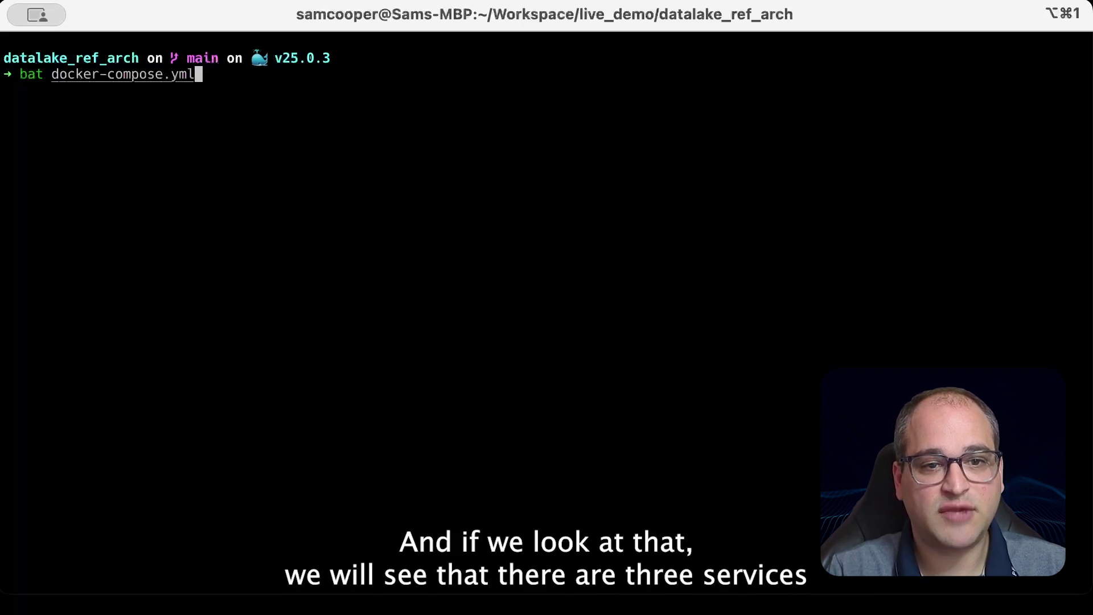
key(Return)
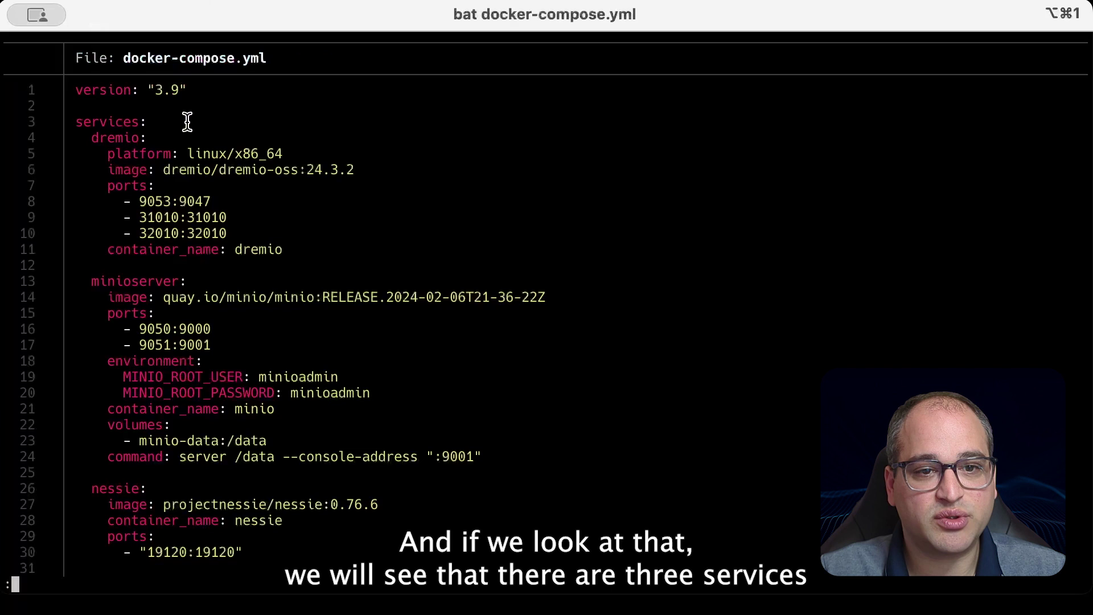
Highlight the dremio, minioserver and nessie service names, then quit the pager.
double_click(129, 137)
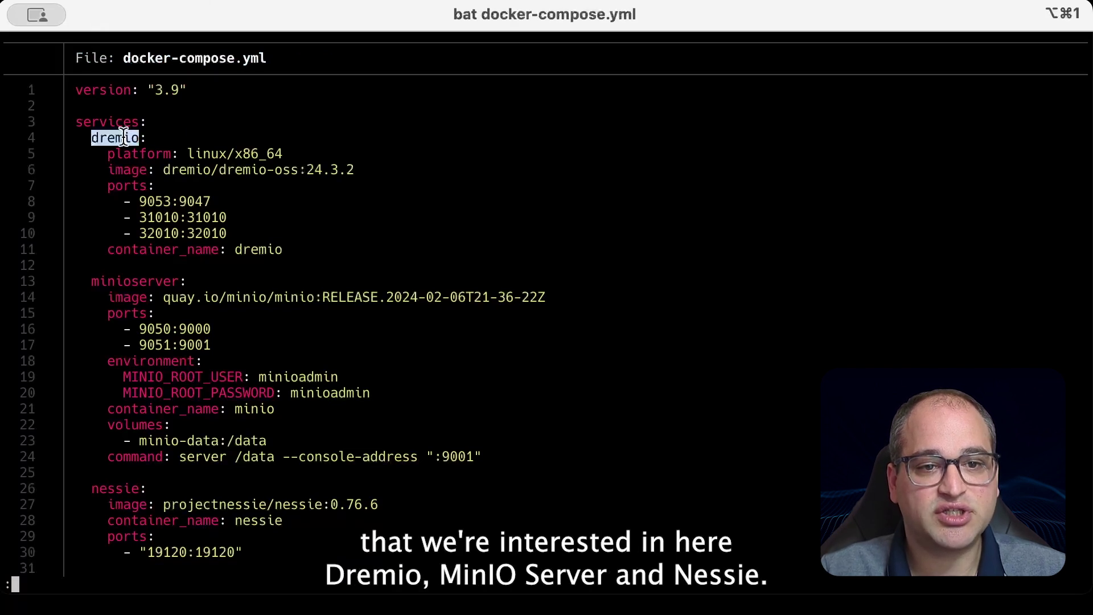
double_click(130, 280)
double_click(124, 489)
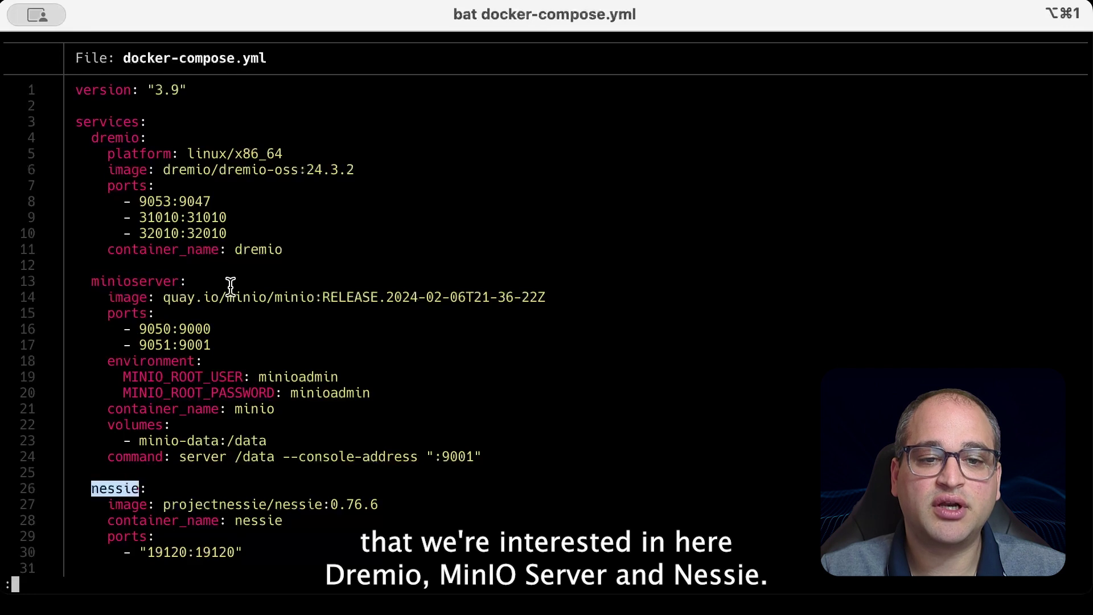
double_click(117, 139)
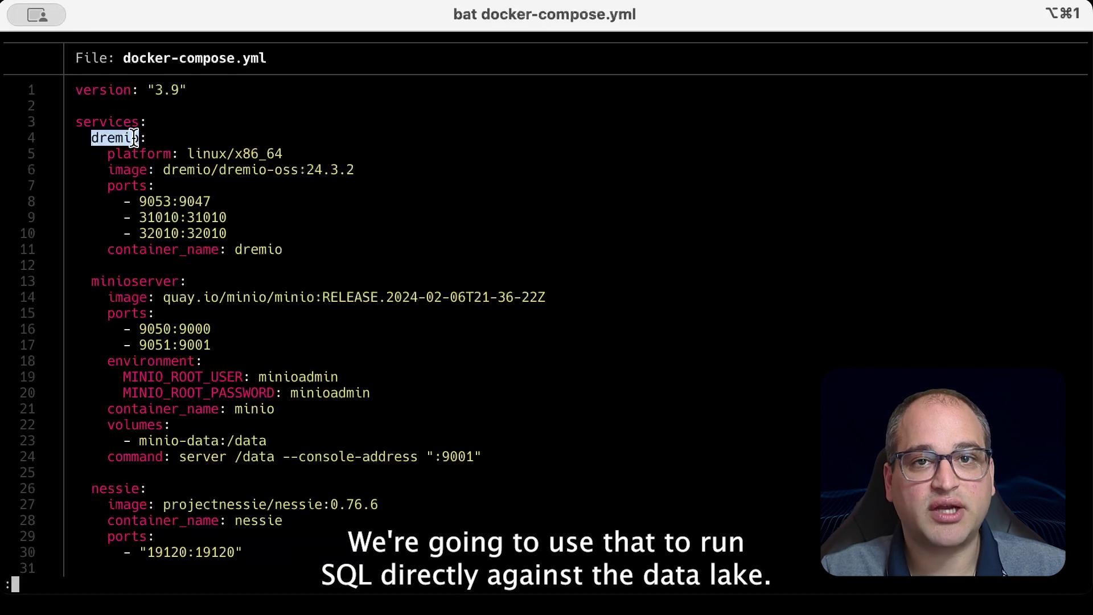
double_click(137, 283)
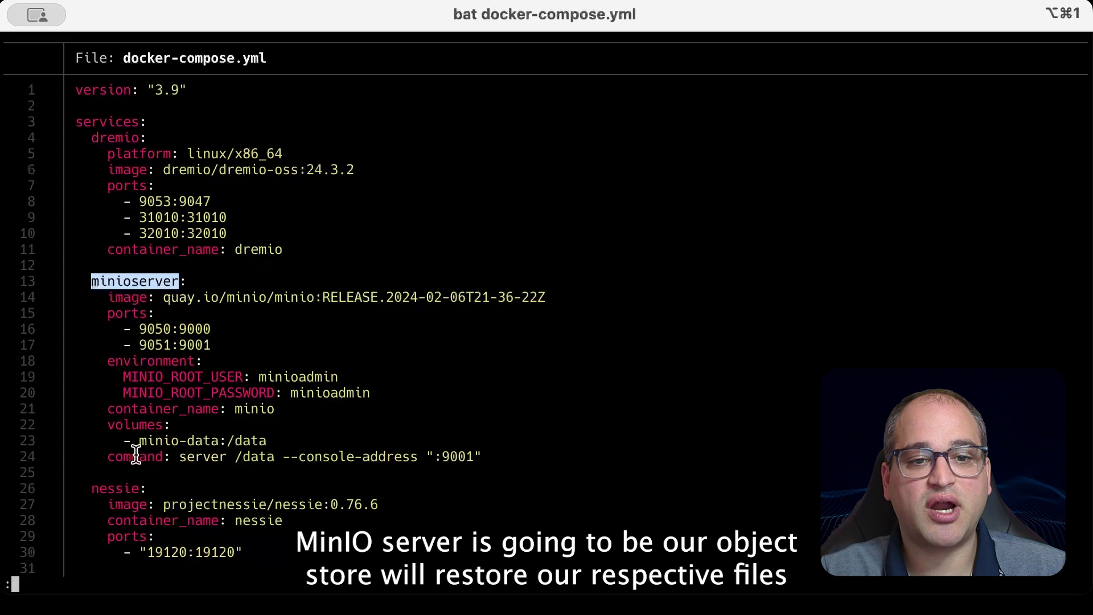
double_click(116, 489)
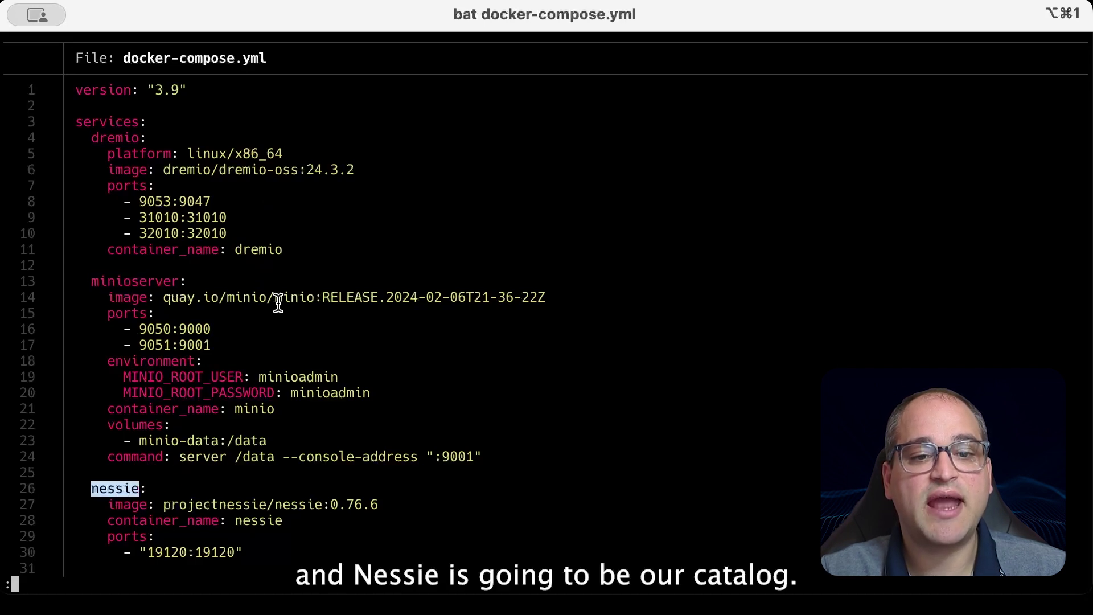
click(175, 314)
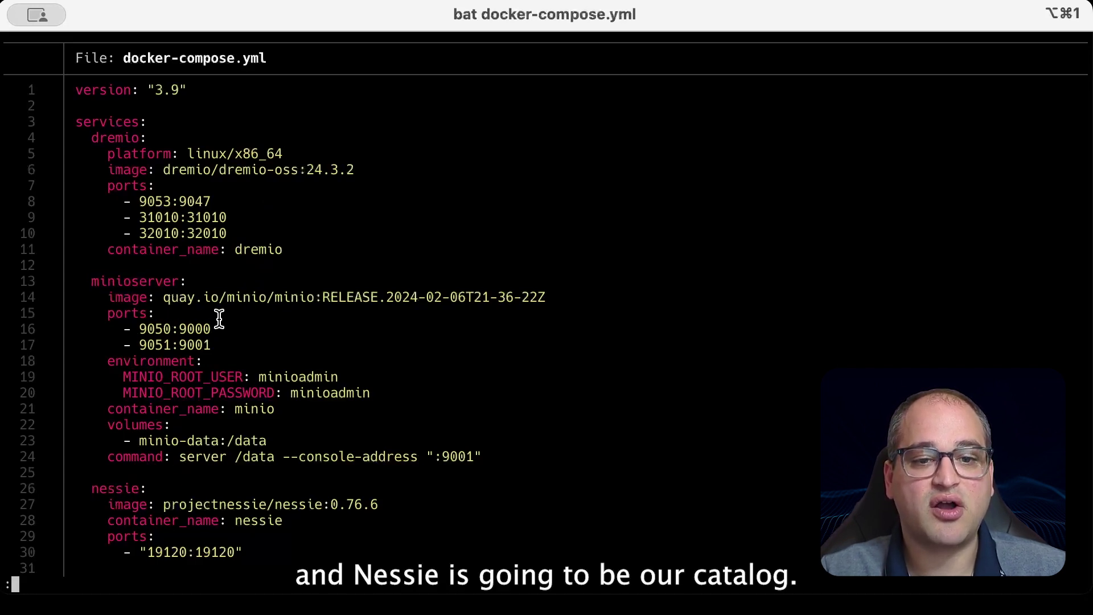
key(q)
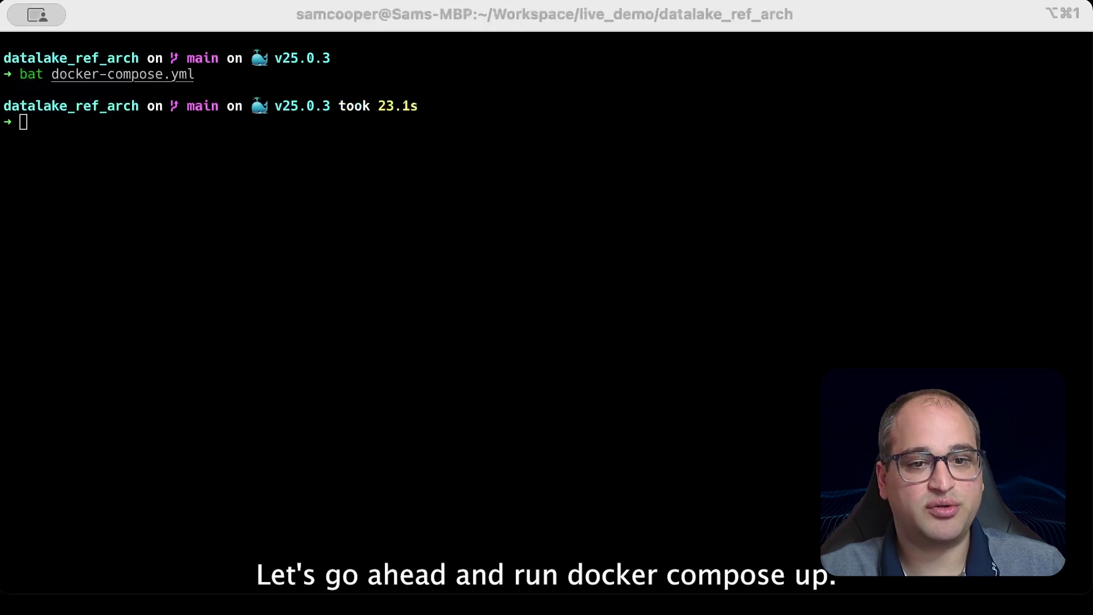
text(docker compose up -d)
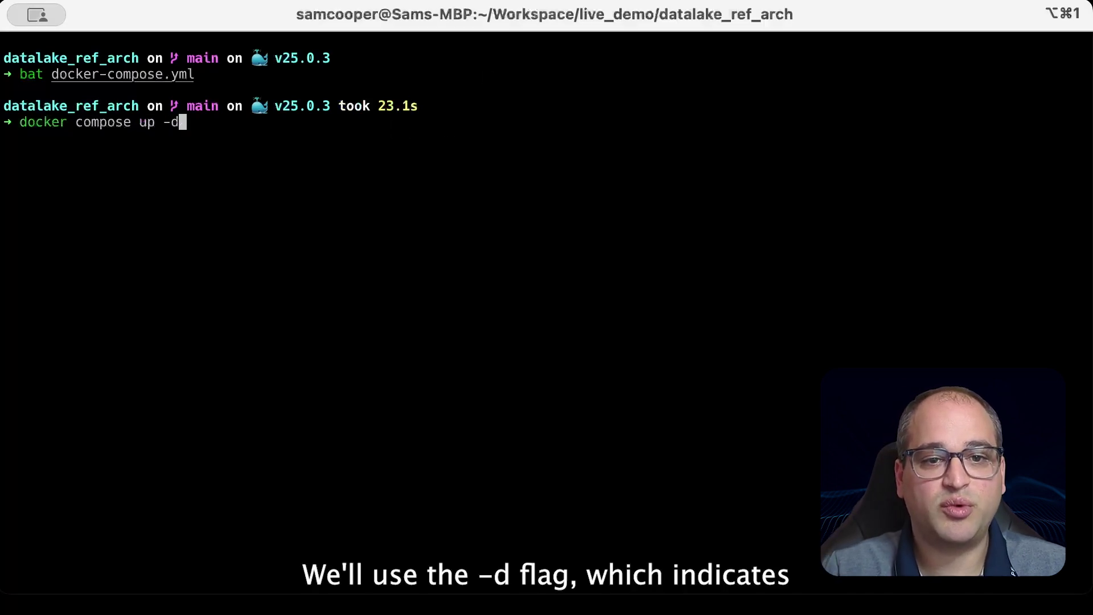
Start the containers in the background with docker compose up -d.
key(Return)
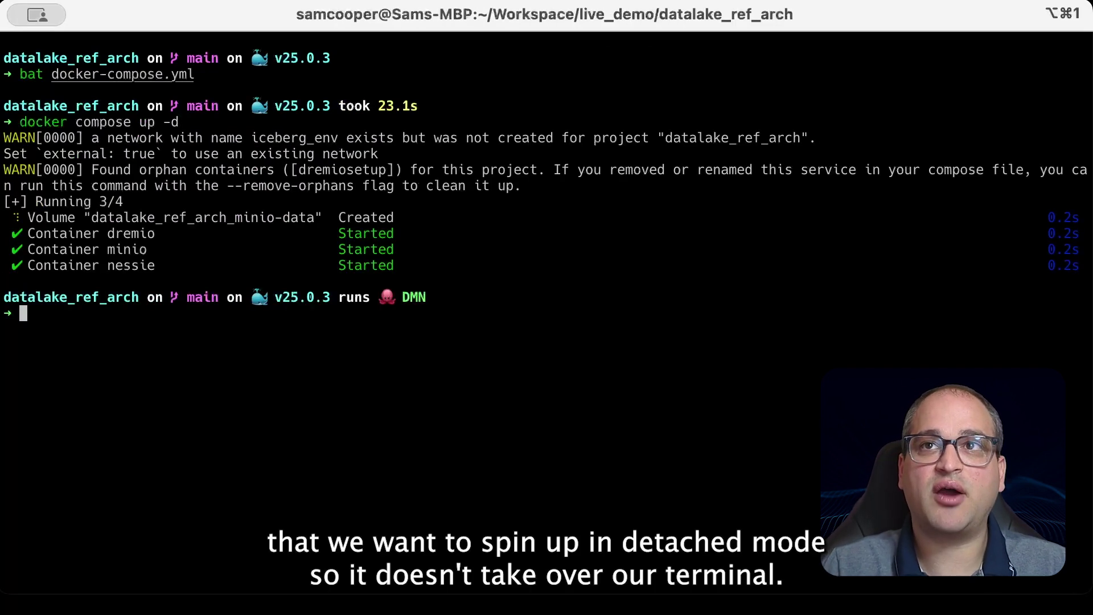
key(super+Tab)
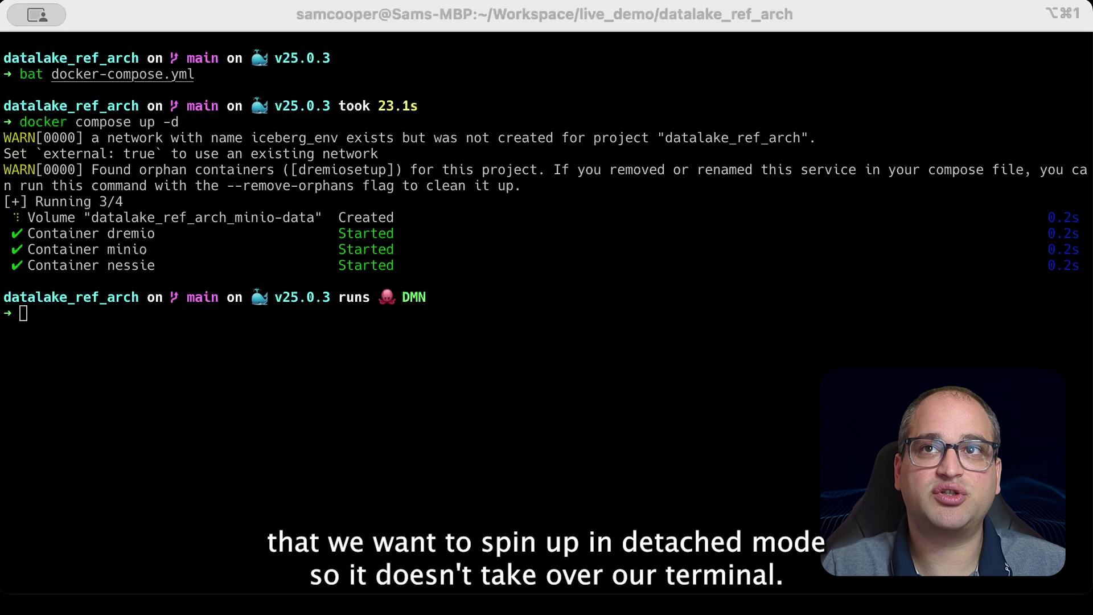
click(452, 346)
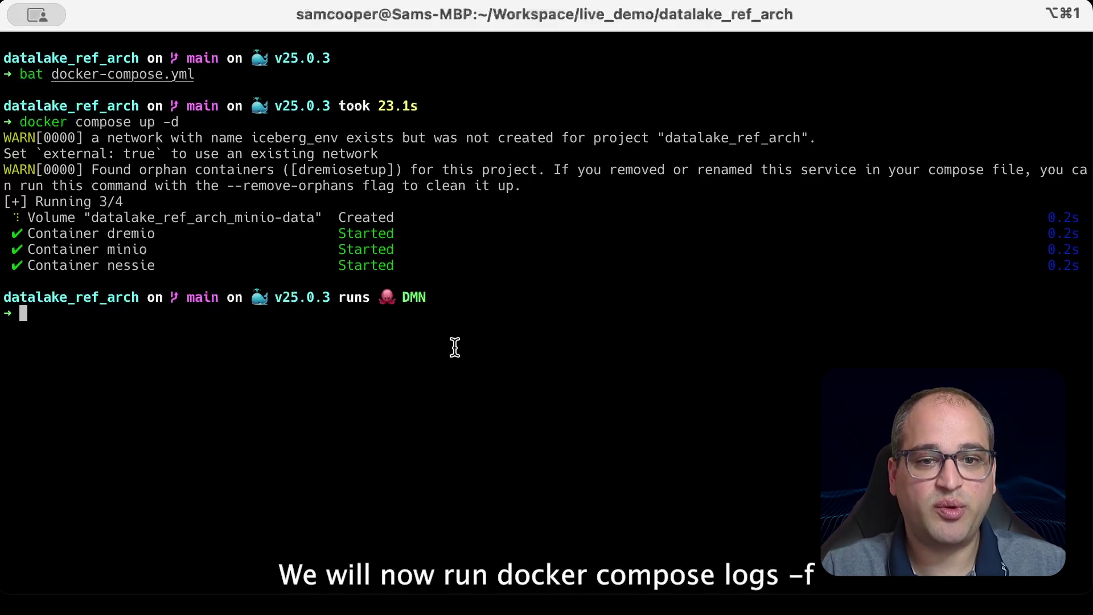
Follow docker compose logs until 'Dremio Daemon Started as master', then stop following.
text(docker compose logs -f)
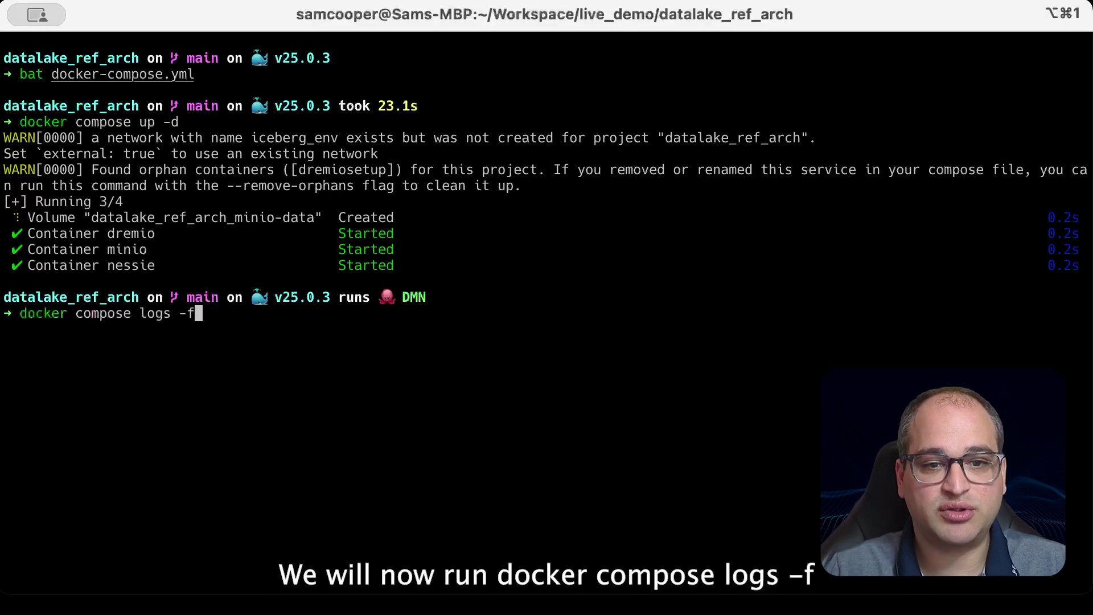
key(Return)
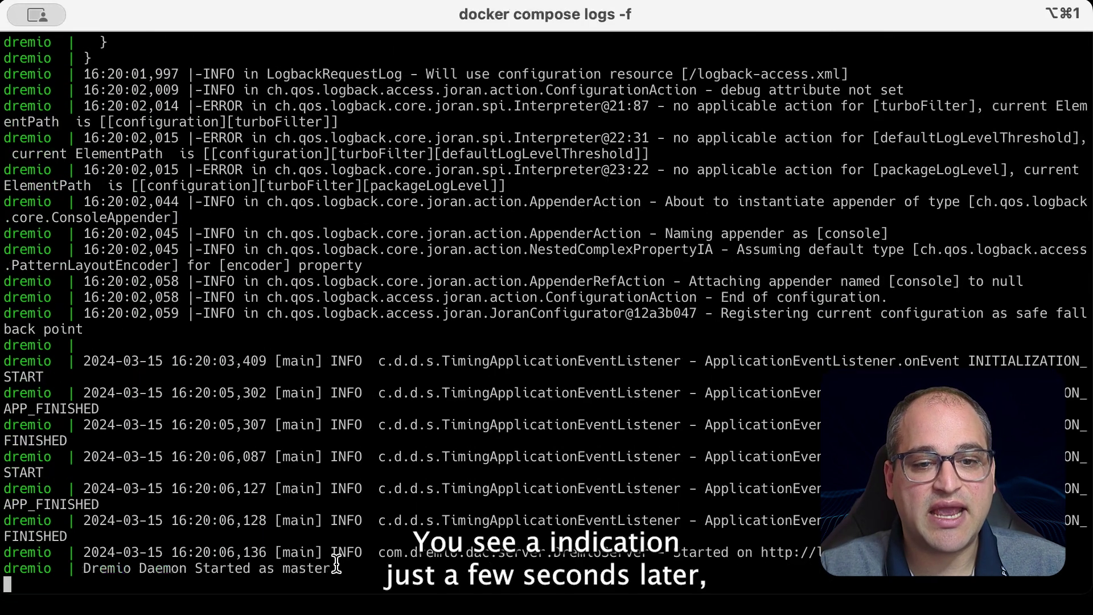
drag(335, 568, 5, 573)
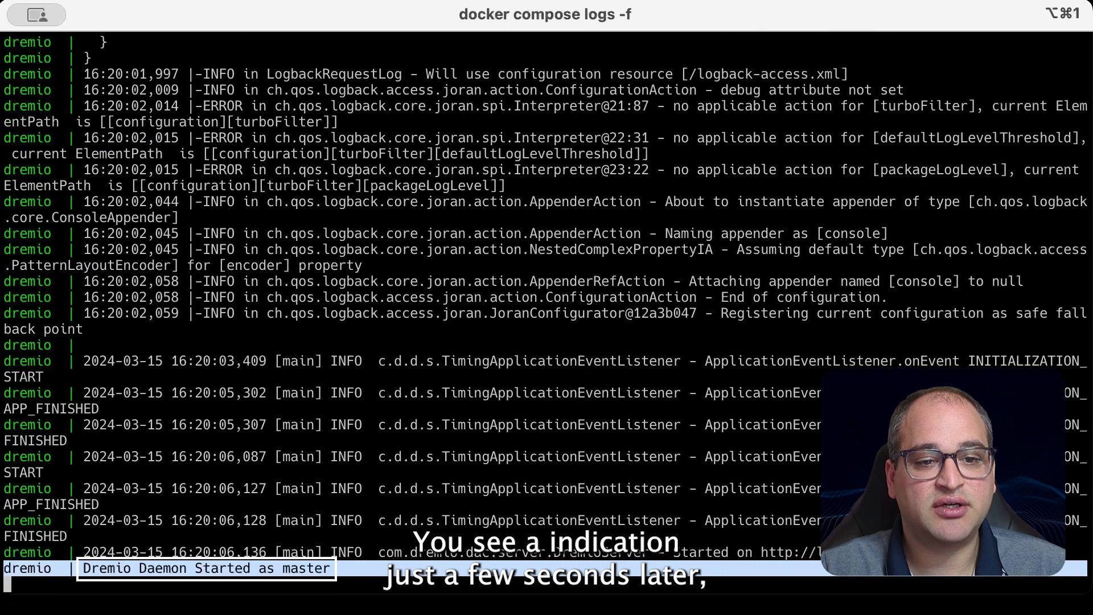
click(221, 561)
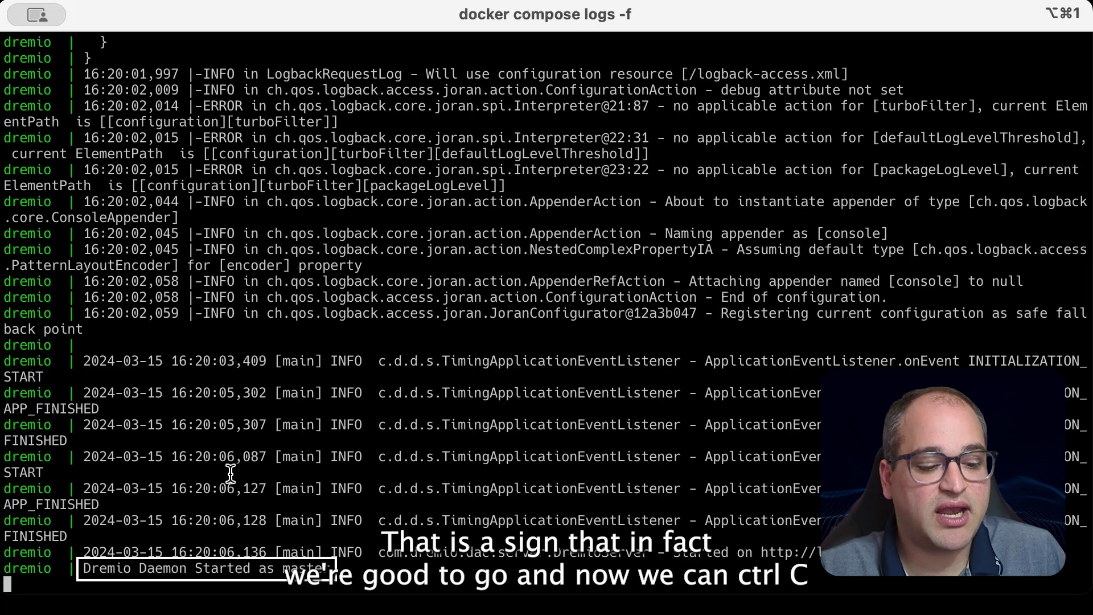
key(ctrl+c)
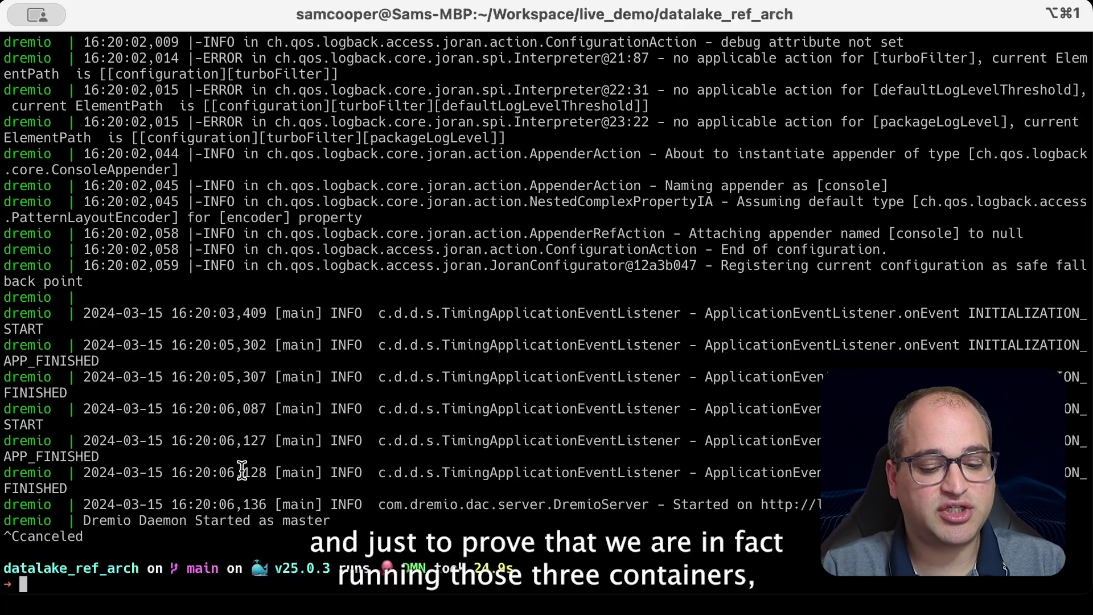
text(clear)
Clear the screen, list containers highlighting the nessie, minio and dremio images, then clear again.
key(Return)
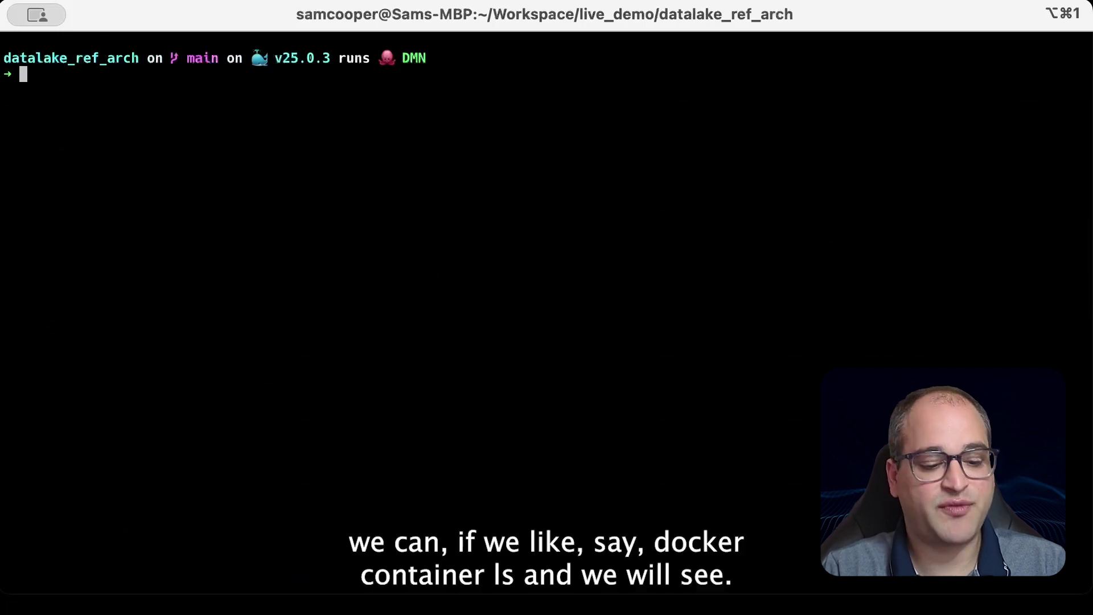
text(docker co)
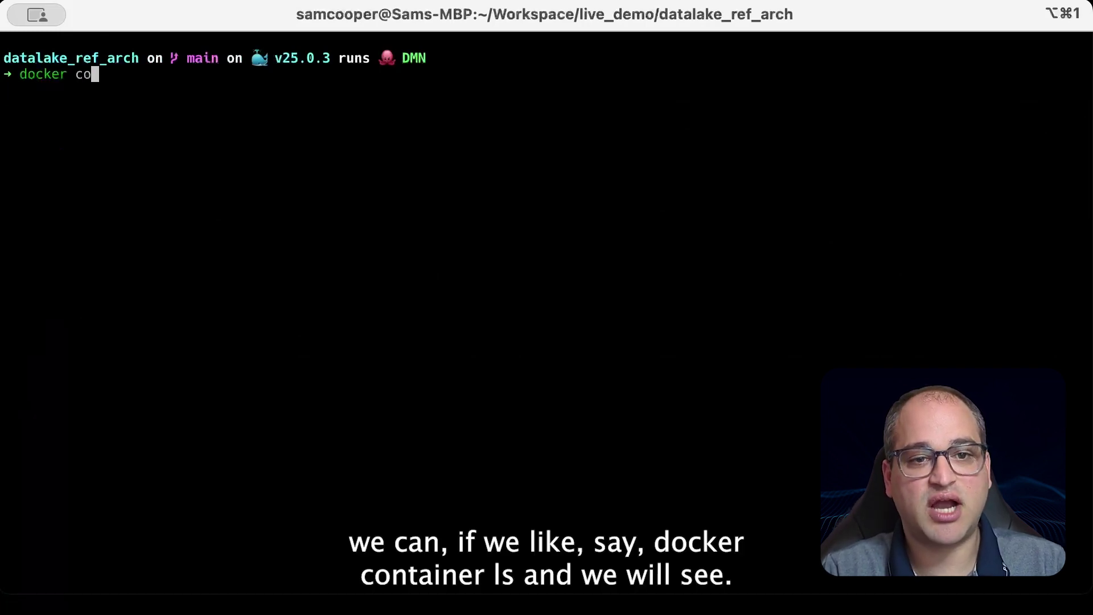
text(ntainer ls)
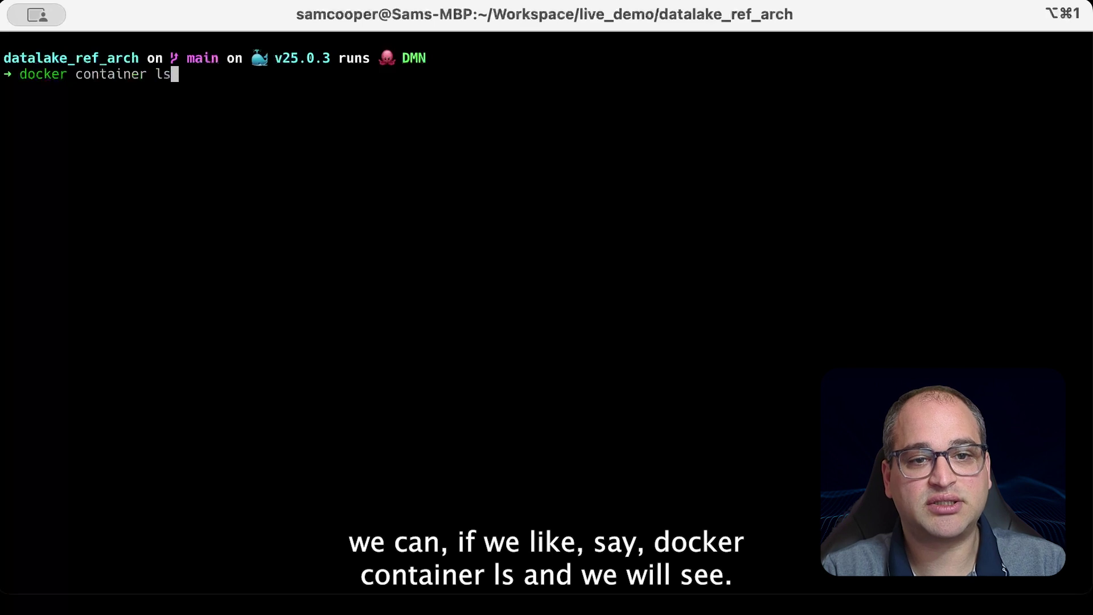
key(Return)
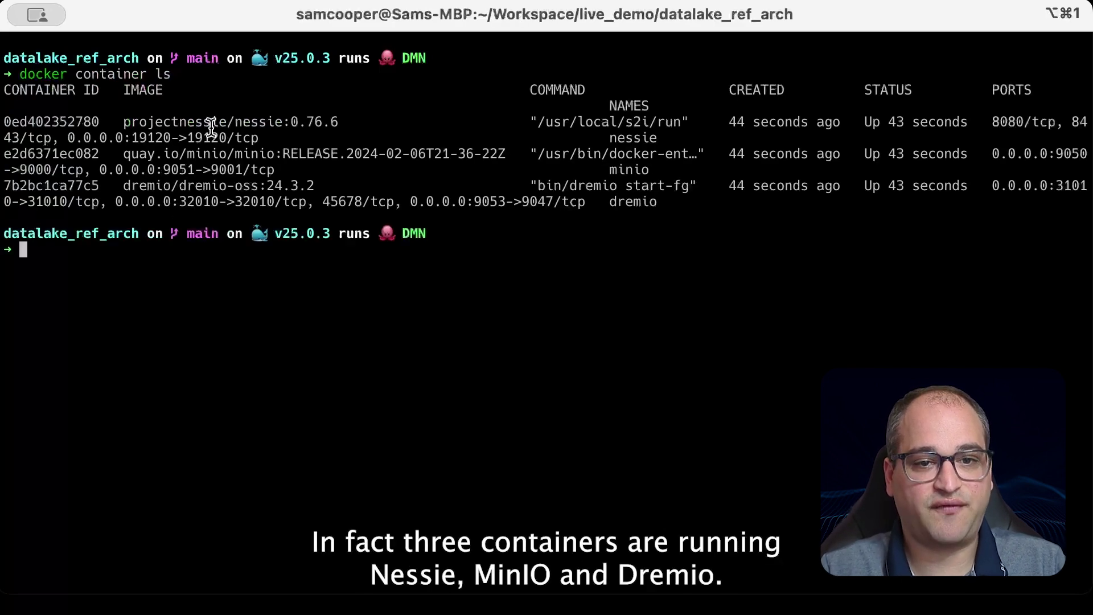
double_click(210, 124)
double_click(210, 153)
double_click(204, 186)
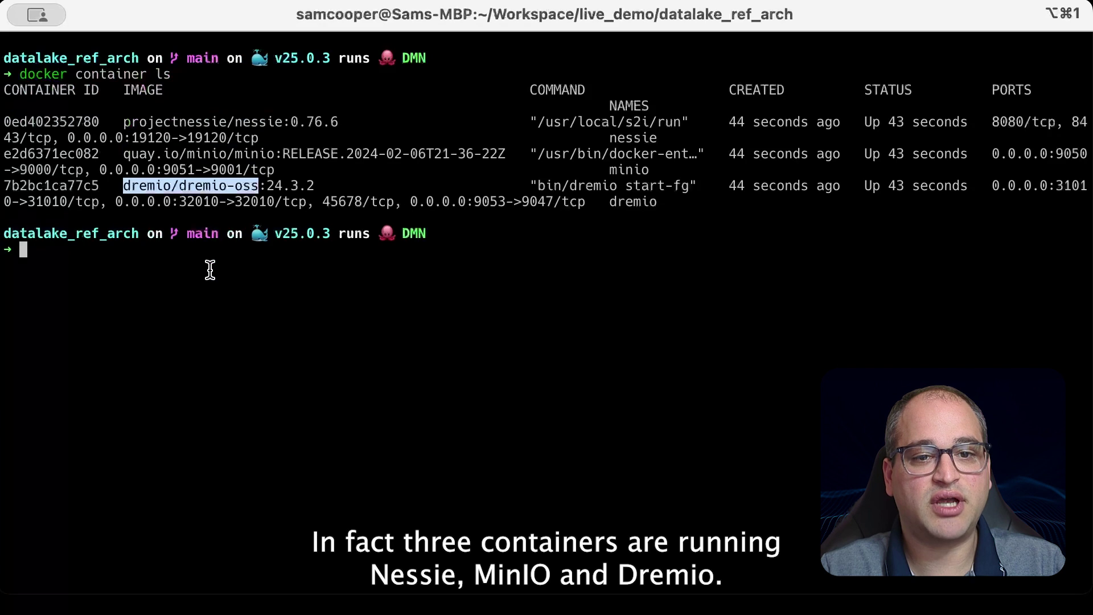
triple_click(210, 270)
click(235, 276)
text(clear)
key(Return)
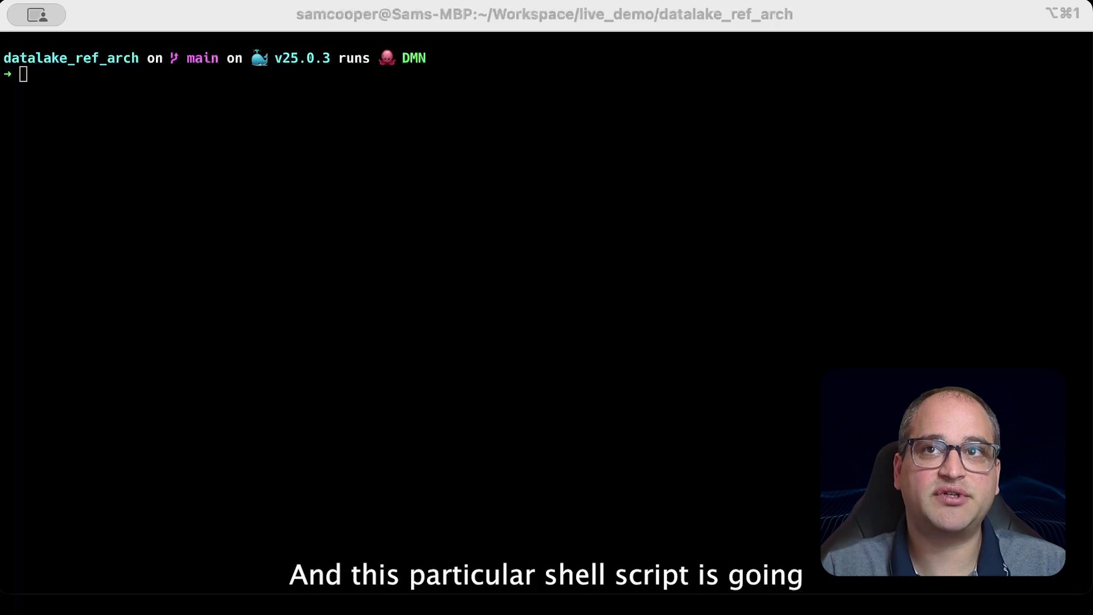
Run init_dremio.sh, highlight its 'initialization complete' line, and clear the screen.
click(435, 197)
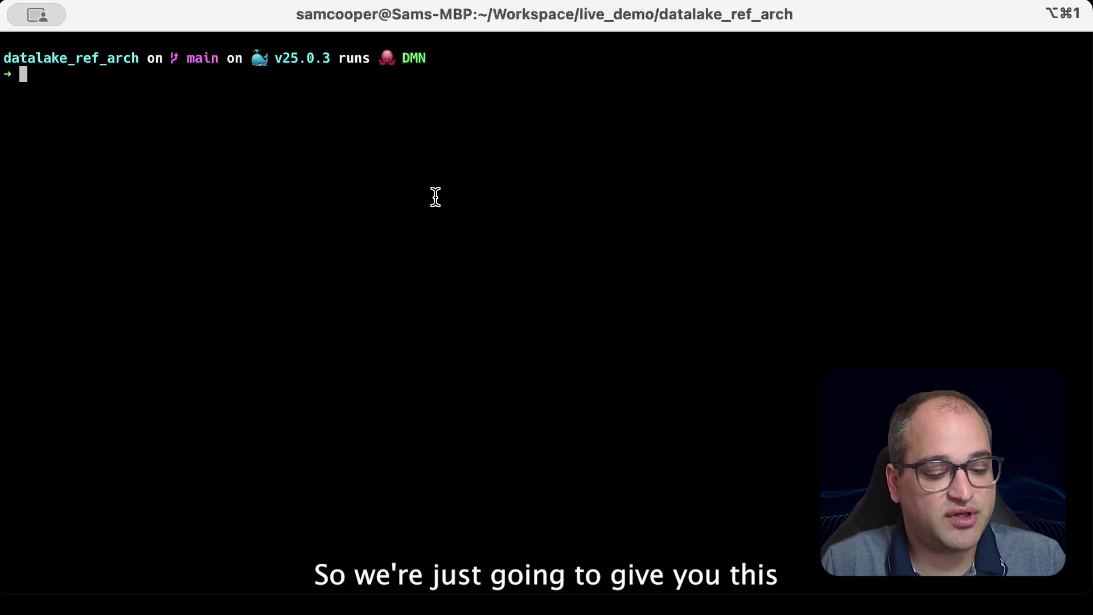
key(super+v)
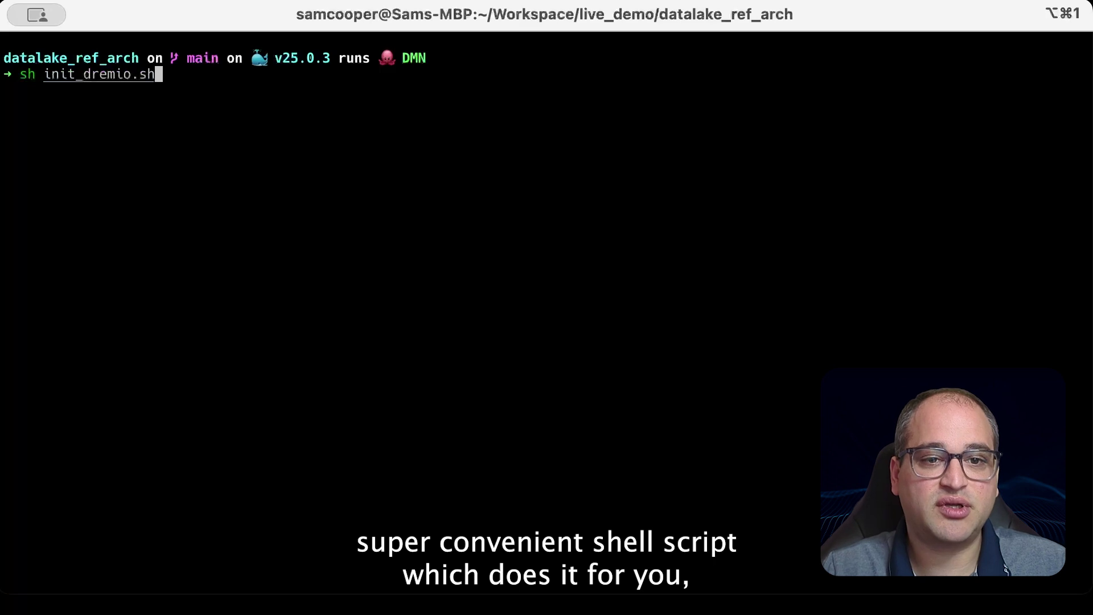
key(Return)
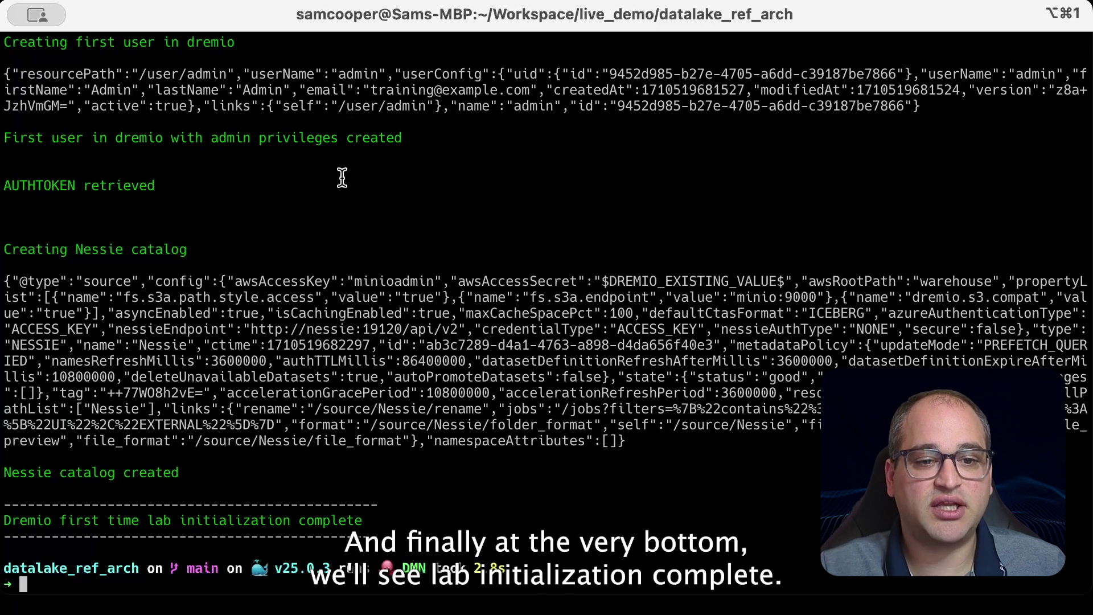
triple_click(389, 519)
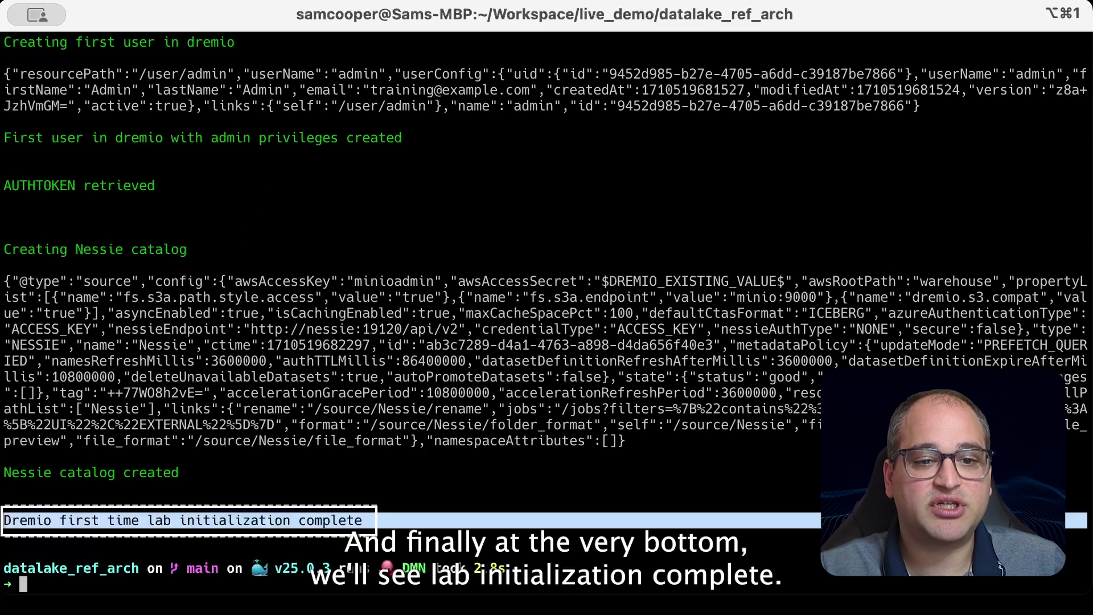
click(252, 516)
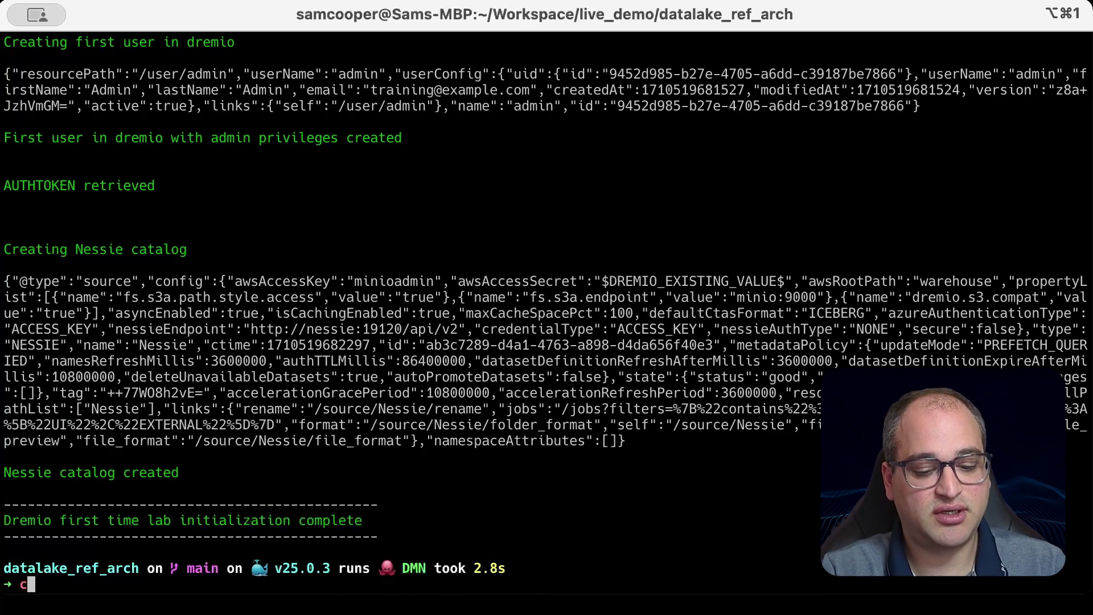
text(clear)
key(Return)
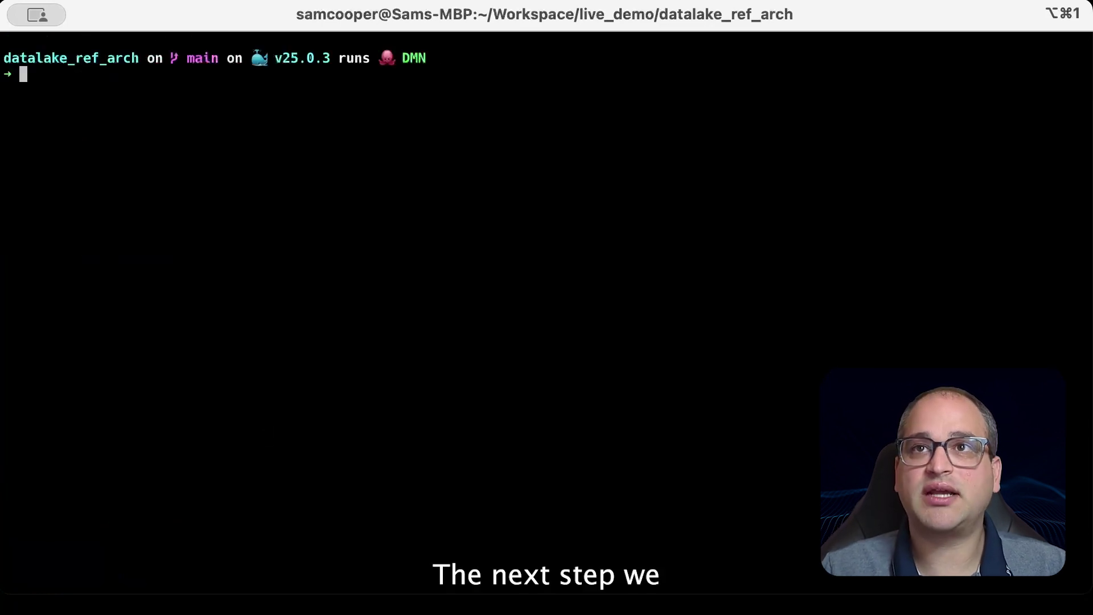
key(super+Tab)
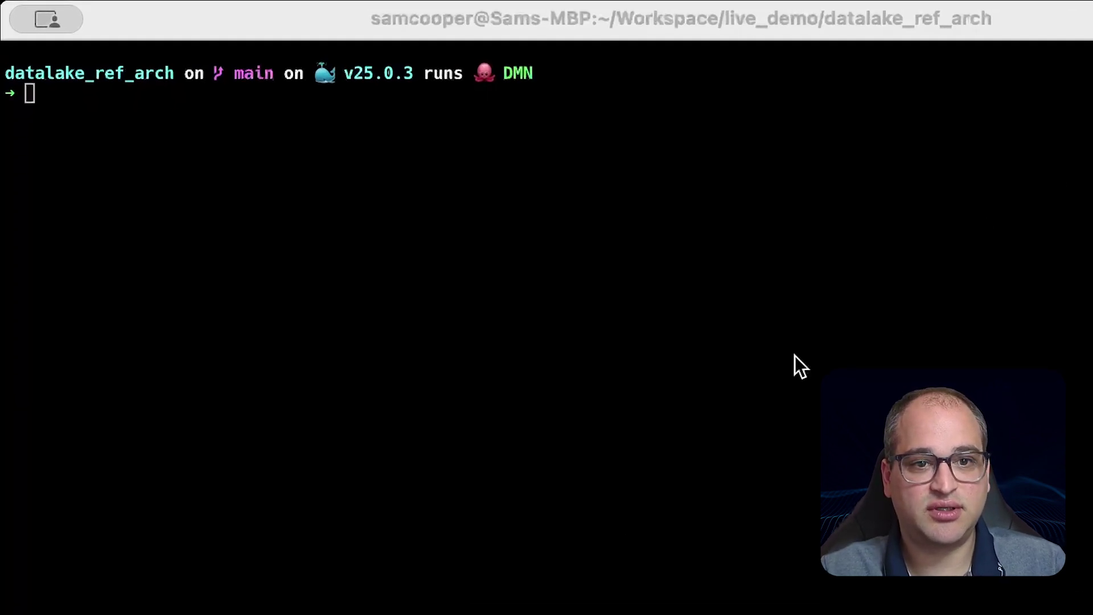
click(796, 356)
key(super+v)
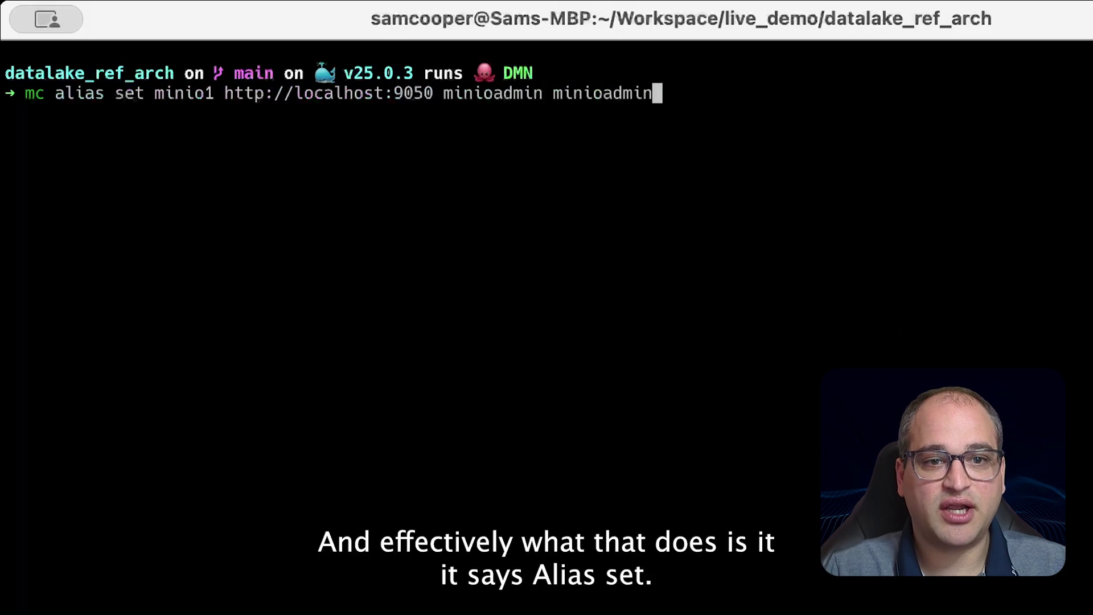
key(Return)
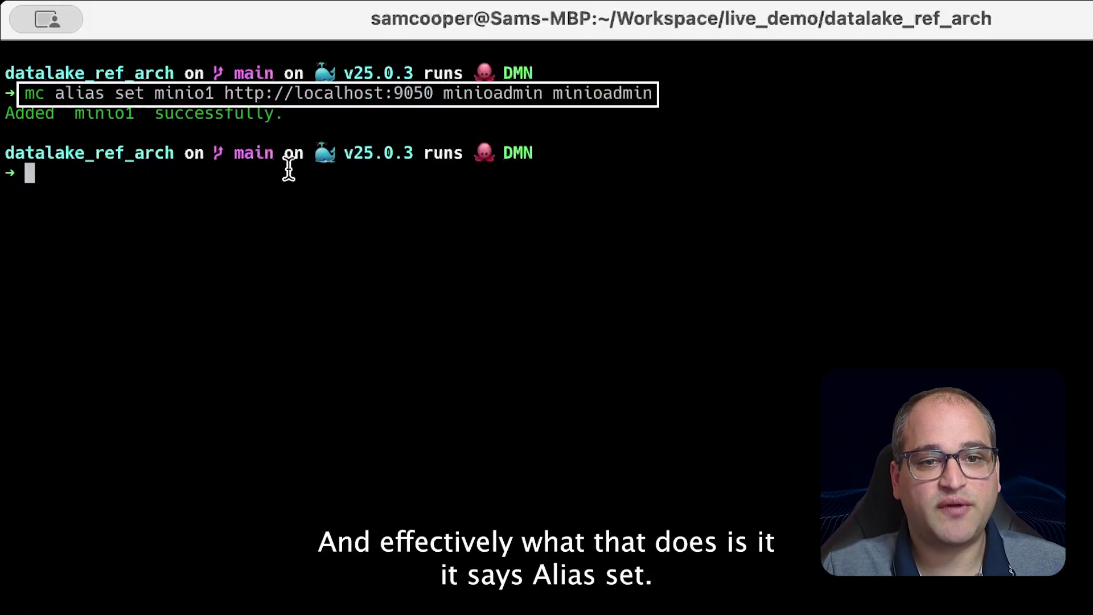
Highlight the alias set, minio1, localhost:9050 and credential parts of the command.
drag(55, 93, 140, 86)
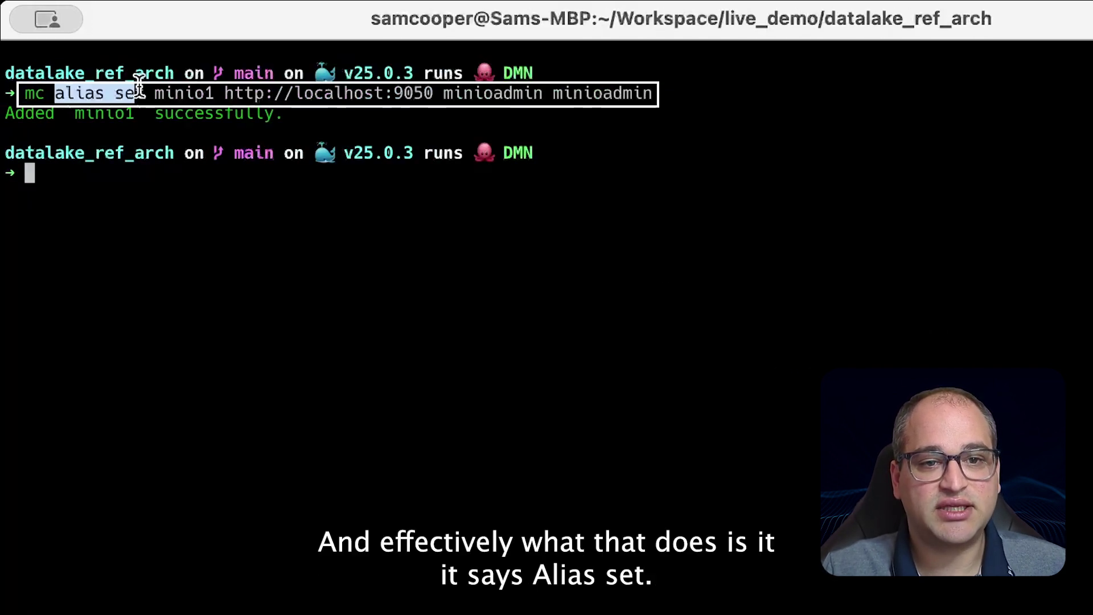
double_click(166, 94)
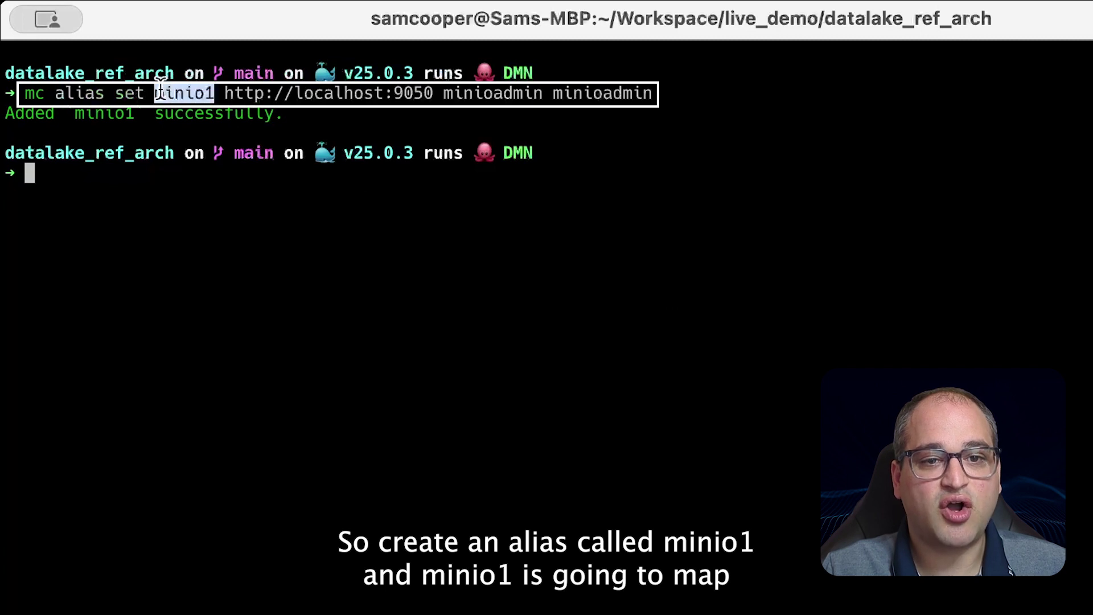
click(224, 85)
drag(224, 93, 658, 94)
click(444, 92)
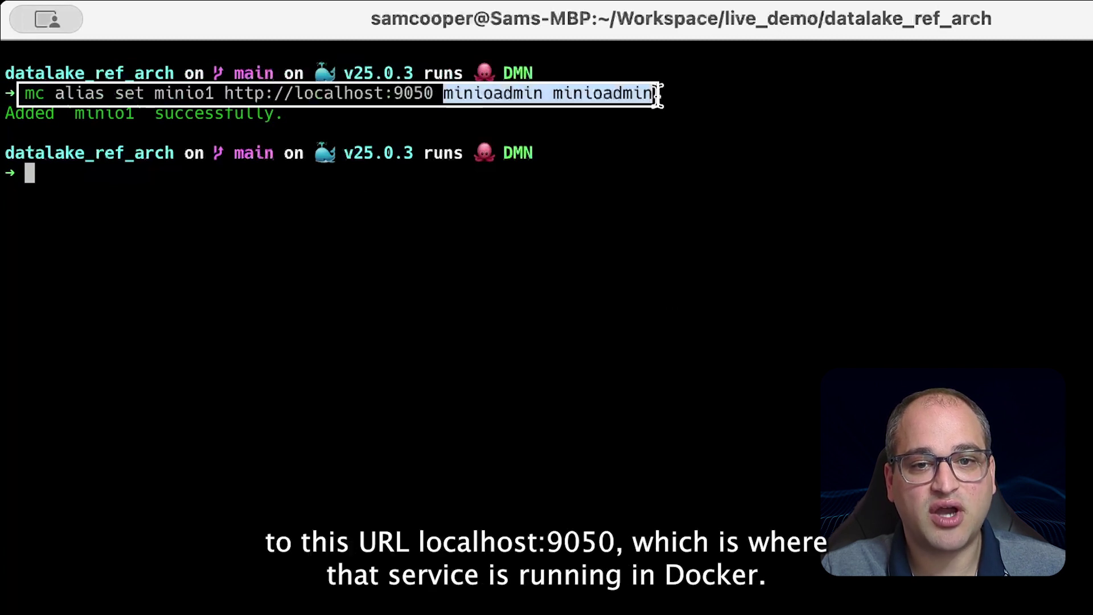
click(453, 111)
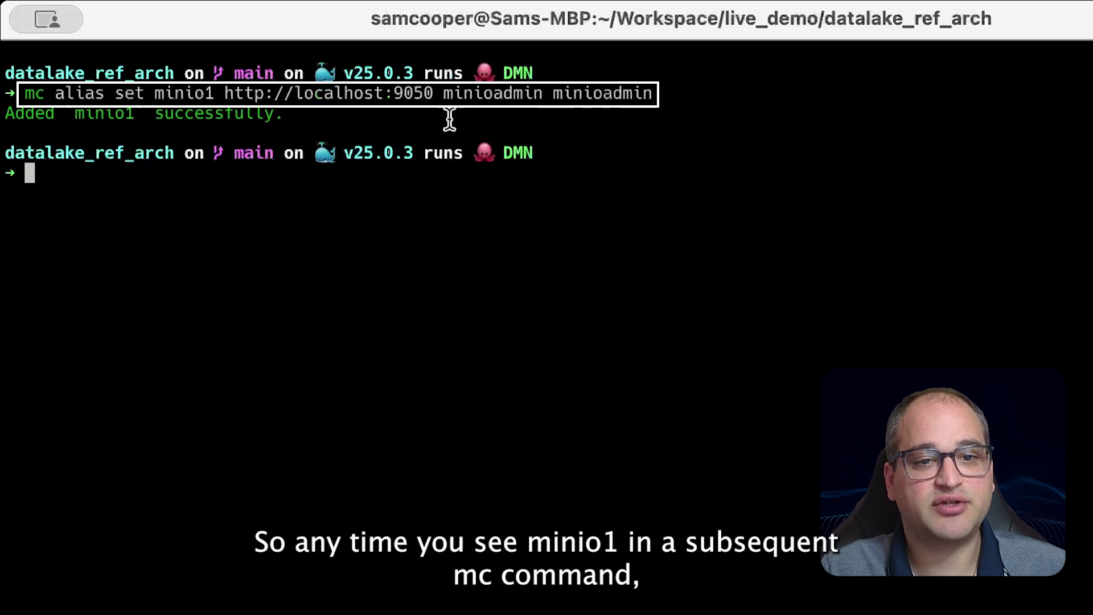
double_click(184, 93)
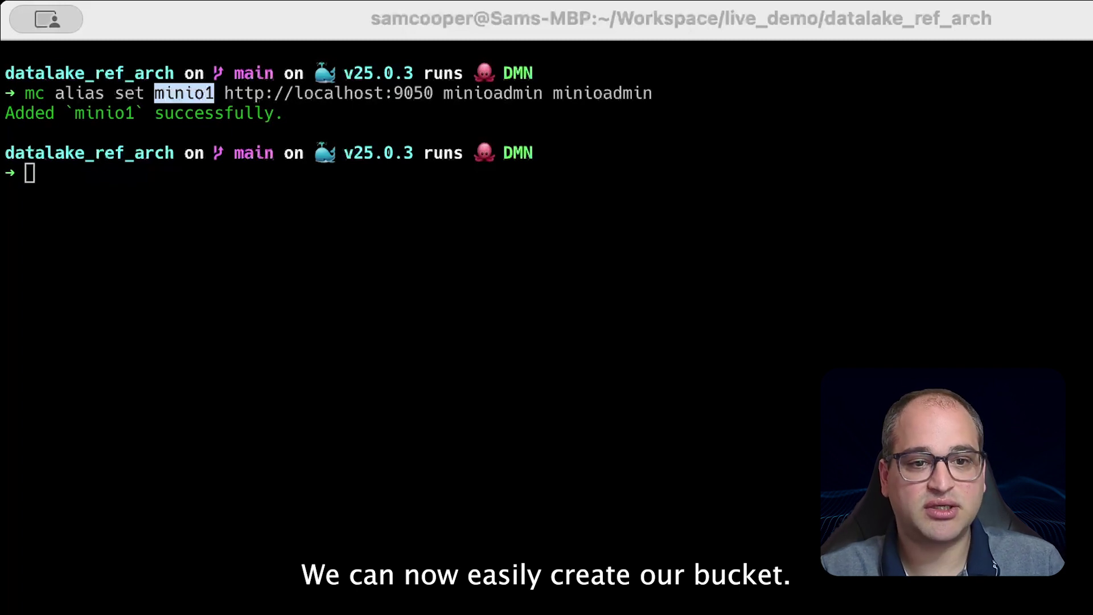
Run 'mc mb minio1/warehouse', then bring up the Dremio login page in the browser.
click(574, 280)
text(mc mb minio1/warehouse)
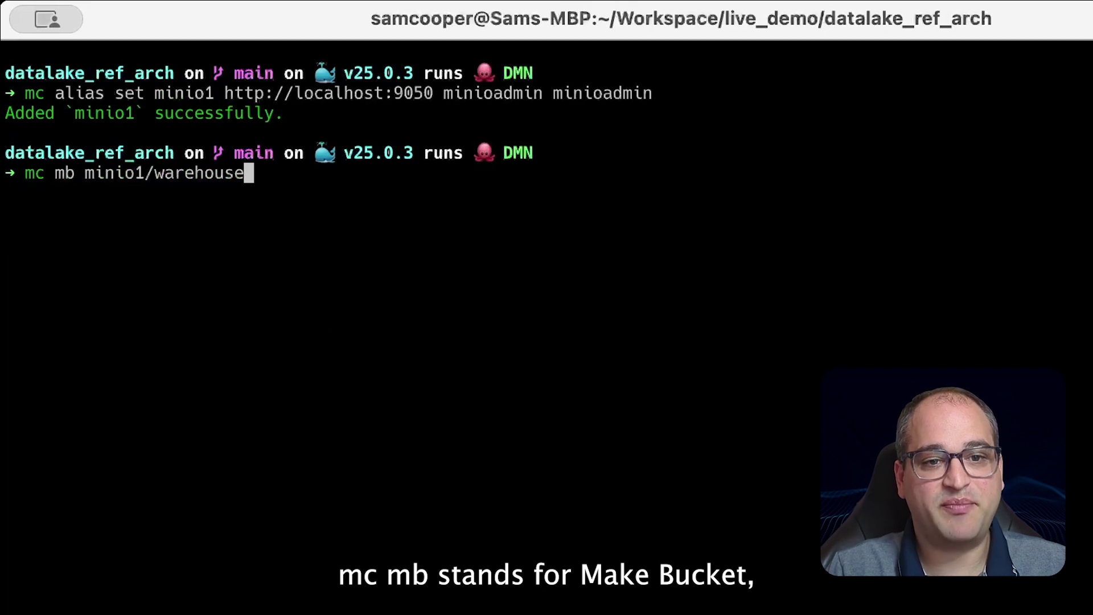
key(Return)
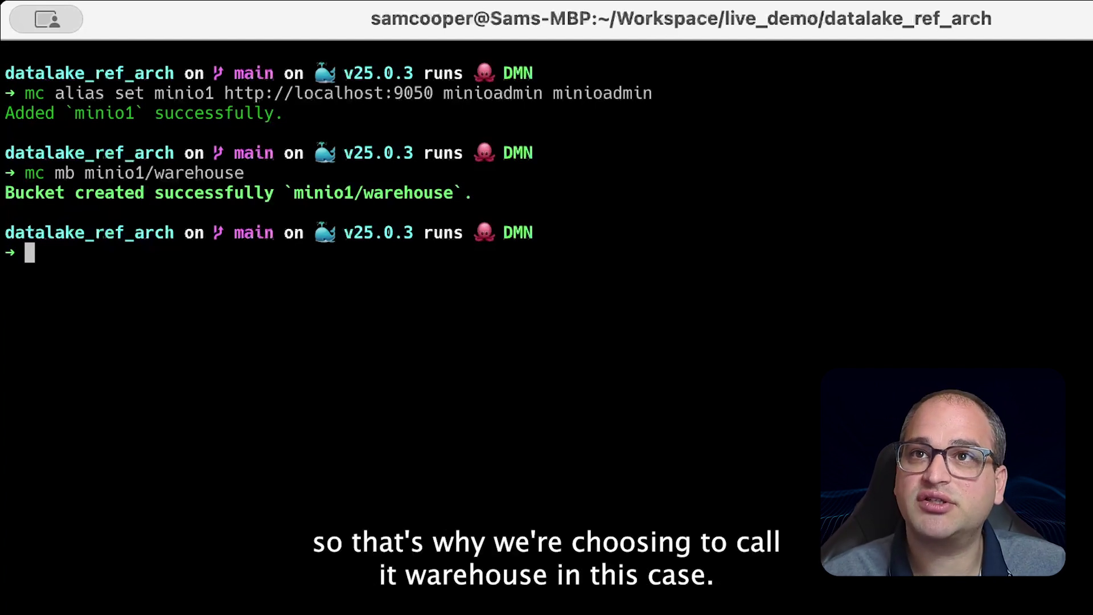
key(super+Tab)
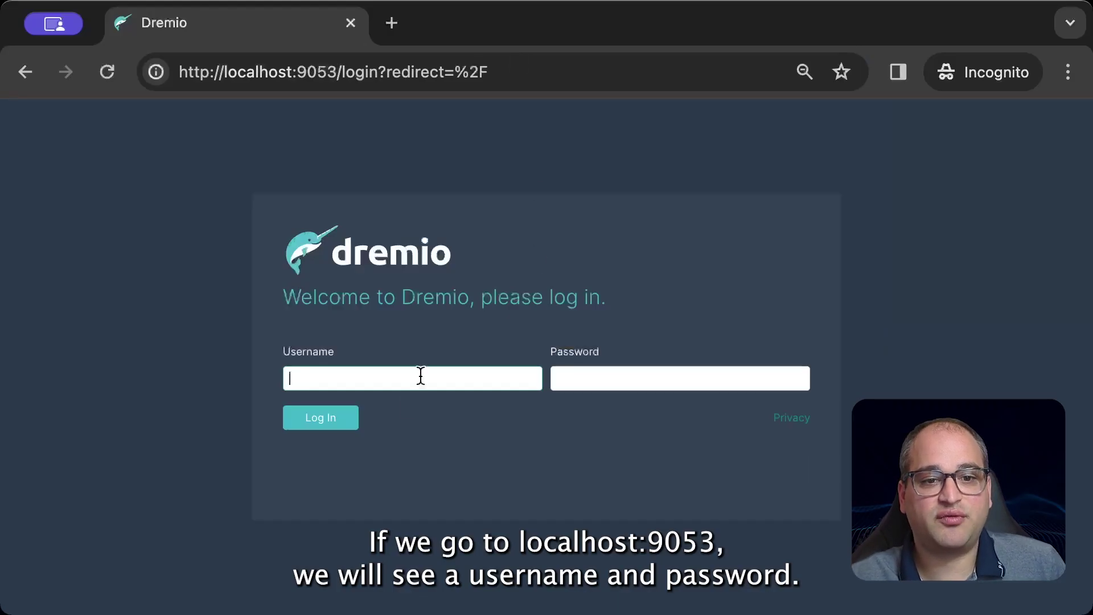
Sign in to Dremio with username admin and its password.
click(418, 382)
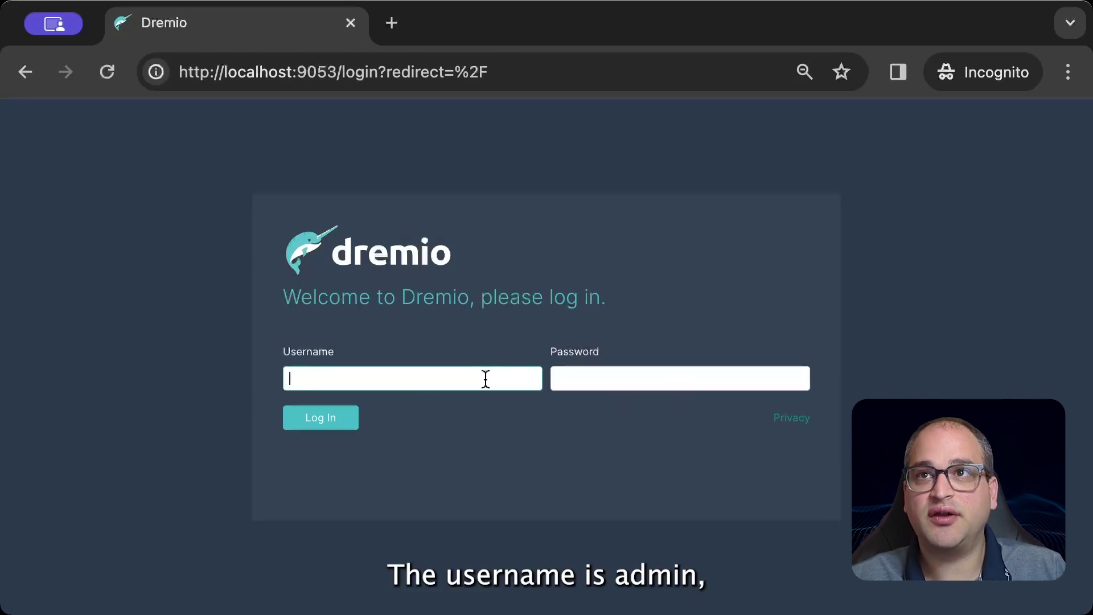
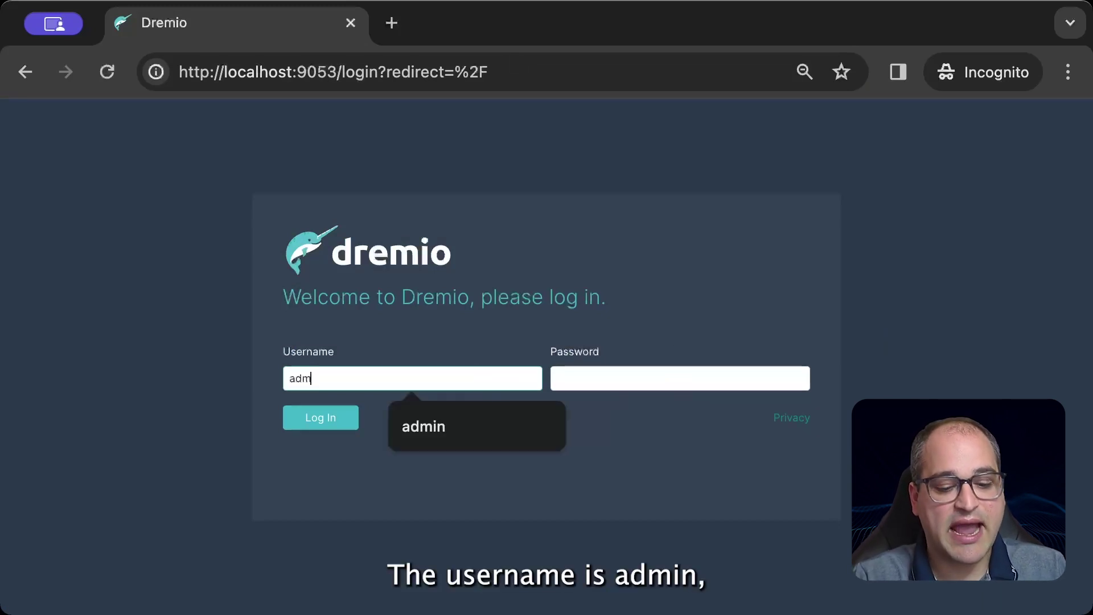
key(Tab)
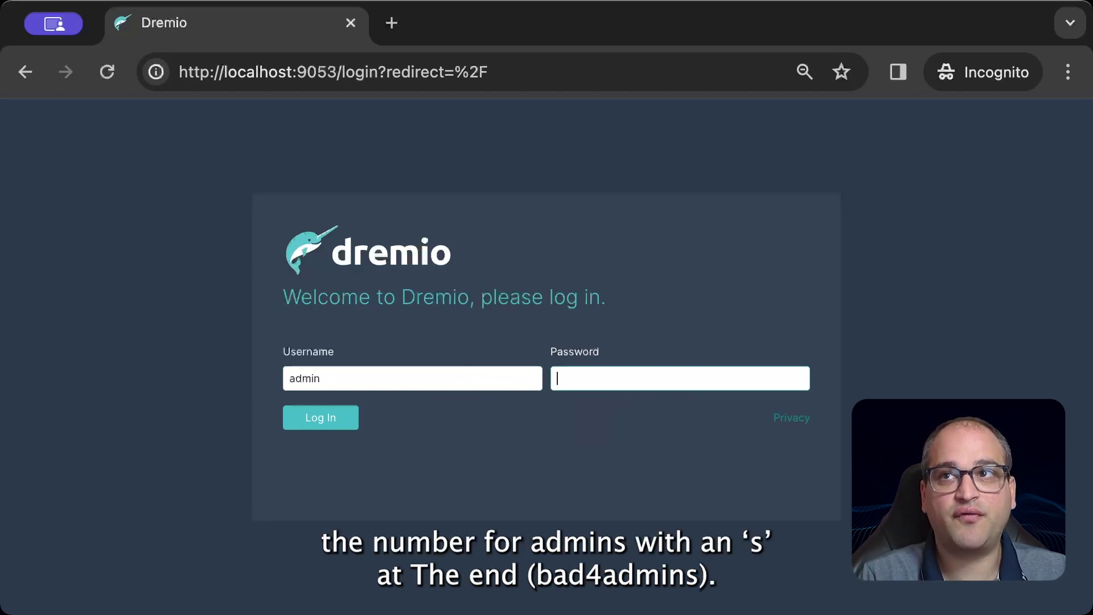
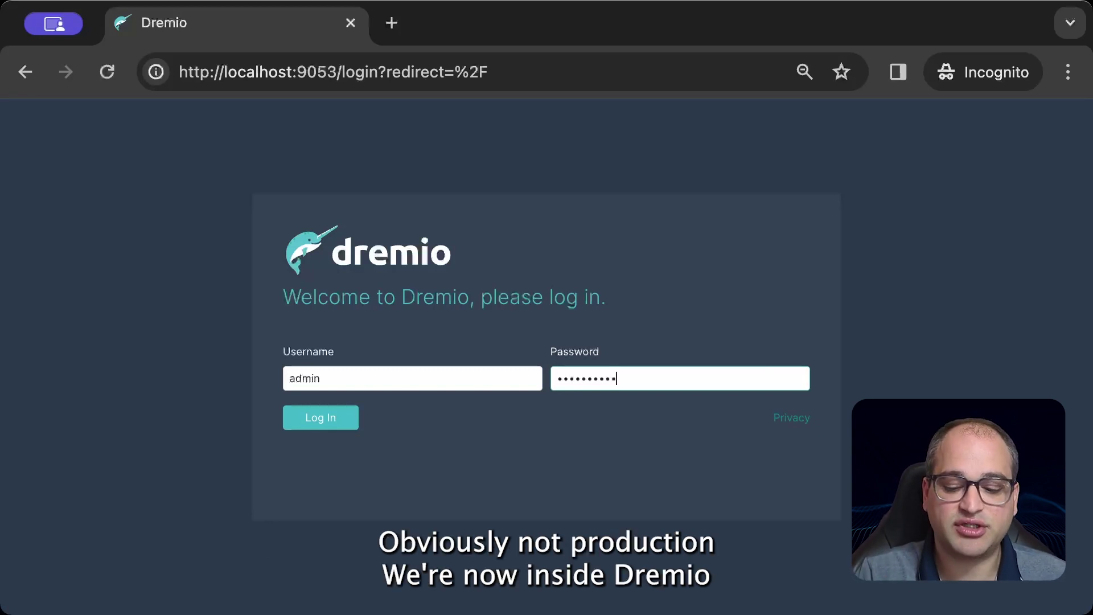
key(Return)
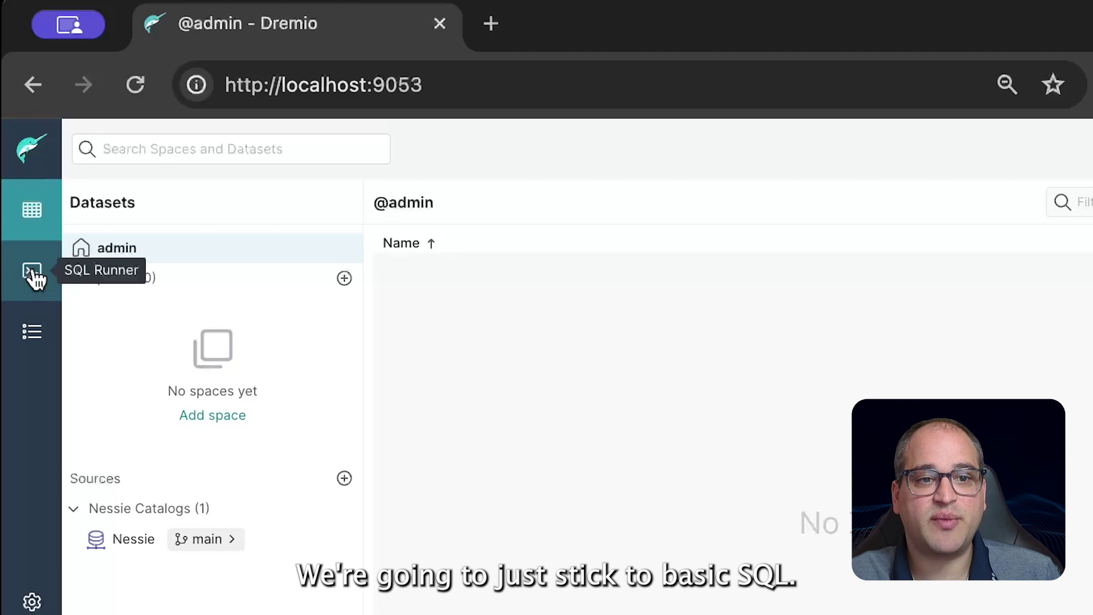
Open a new untitled SQL Runner script and collapse the Data/Scripts panel.
click(34, 275)
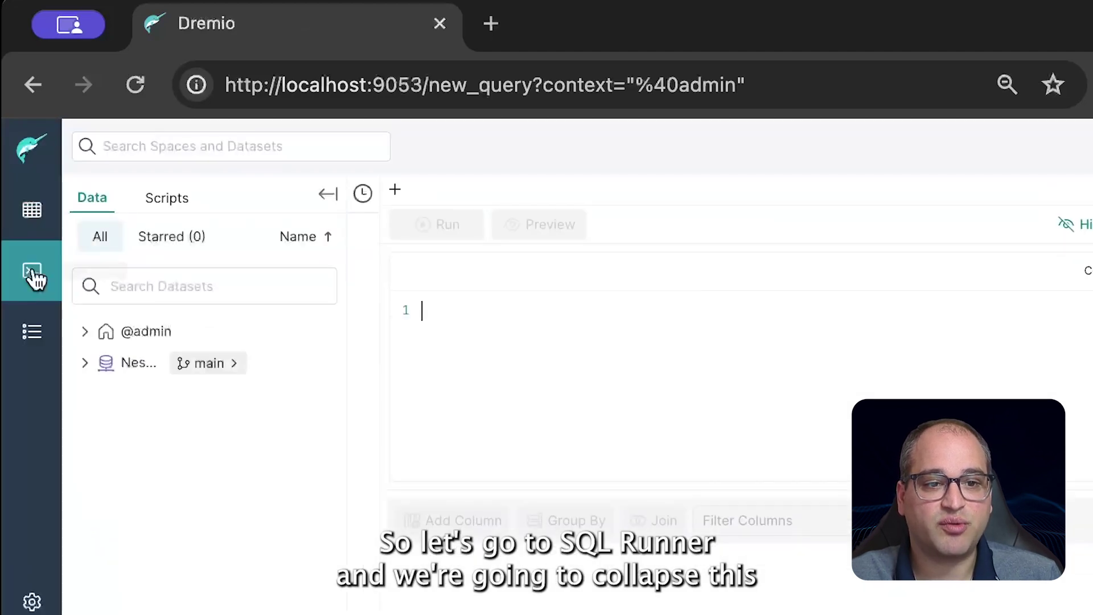
click(327, 196)
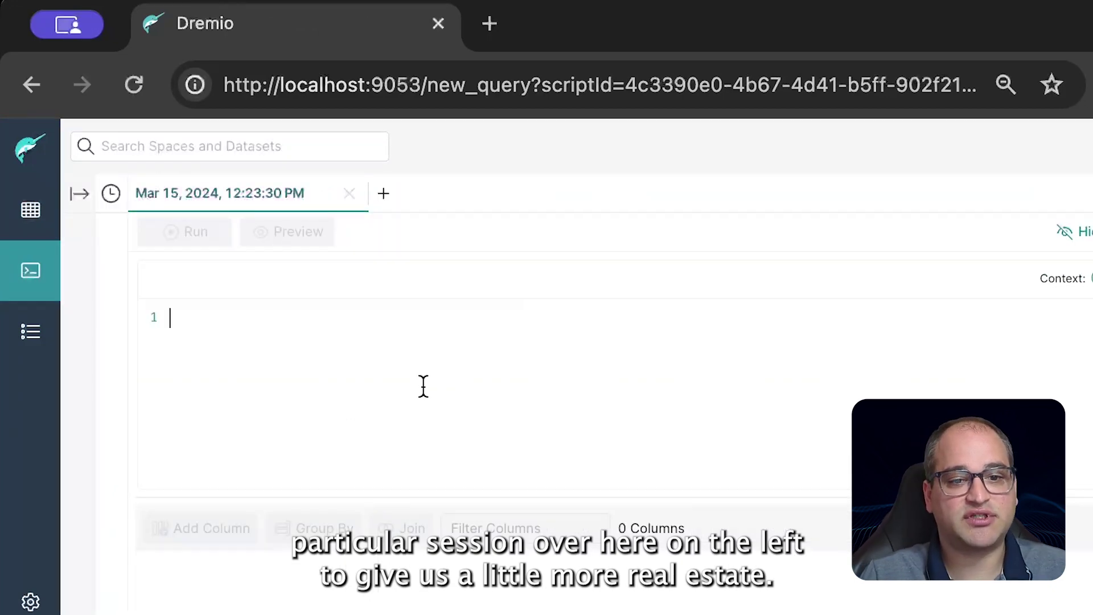